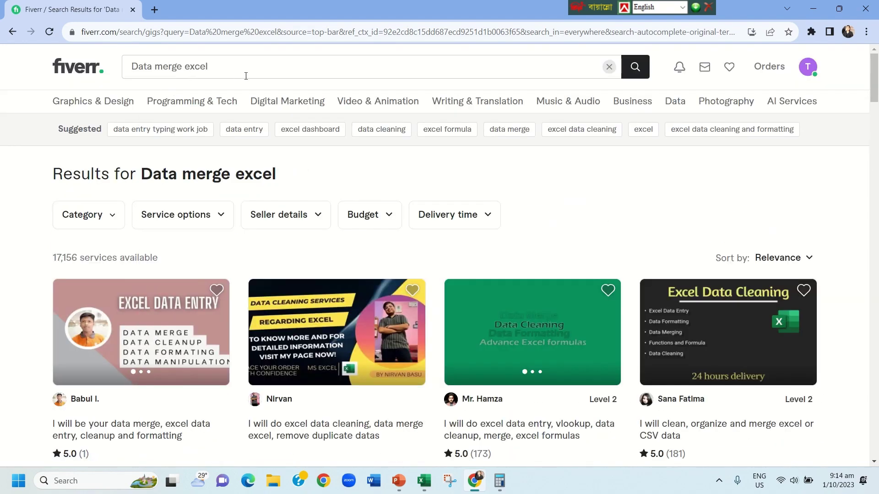
Search Fiverr for "Data merge excel" and review the listed gigs with their ratings and starting prices
left_click(246, 76)
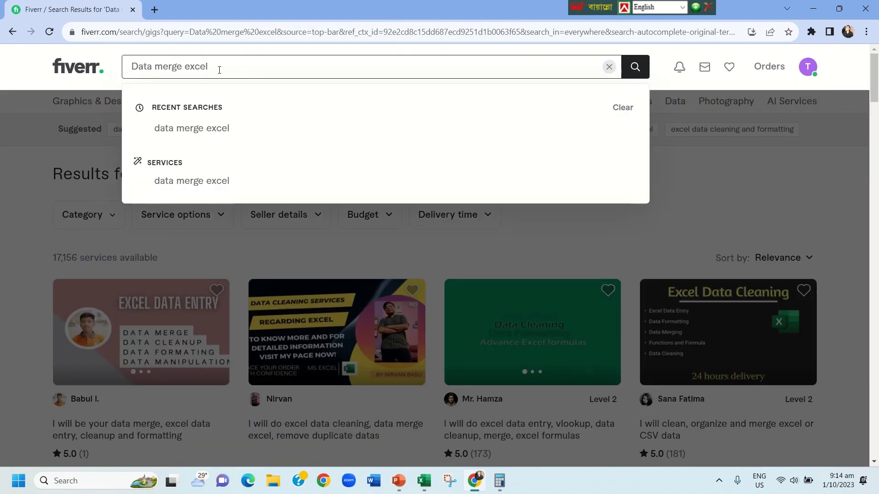
key("Return")
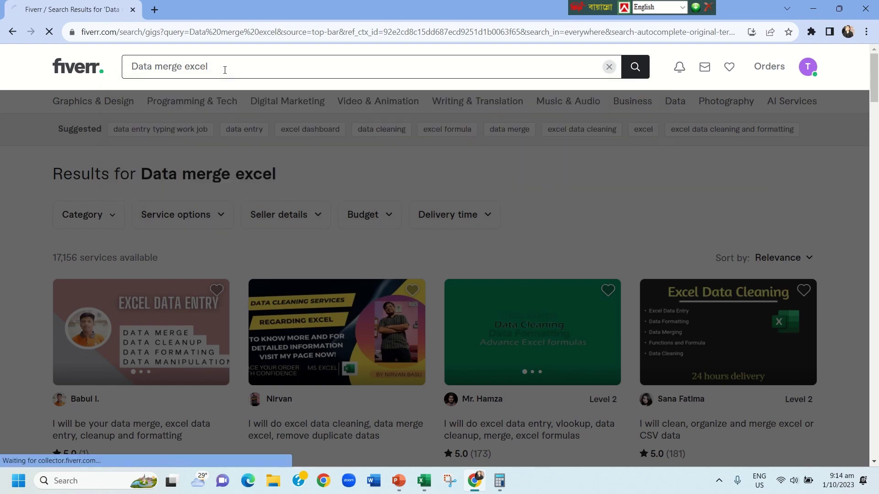
scroll(181, 293, "down", 4)
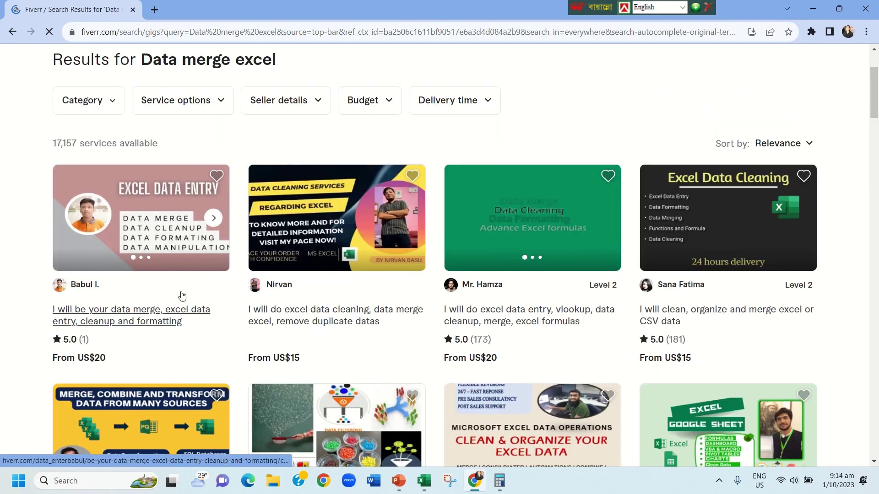
scroll(180, 291, "down", 1)
scroll(155, 274, "up", 3)
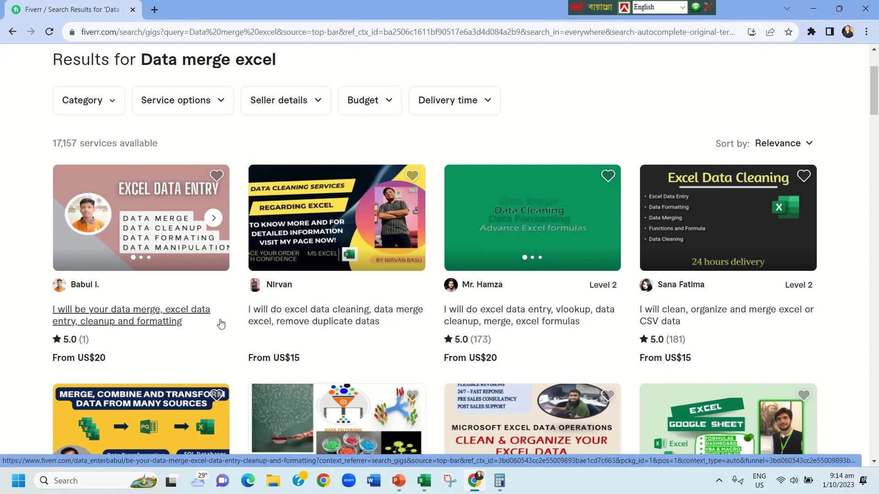
scroll(220, 324, "down", 4)
scroll(221, 324, "down", 1)
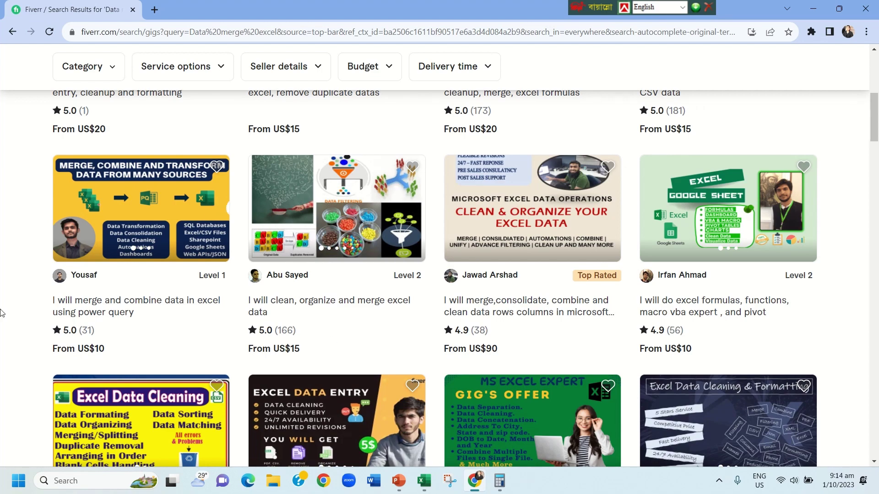
scroll(79, 297, "up", 3)
scroll(114, 275, "down", 4)
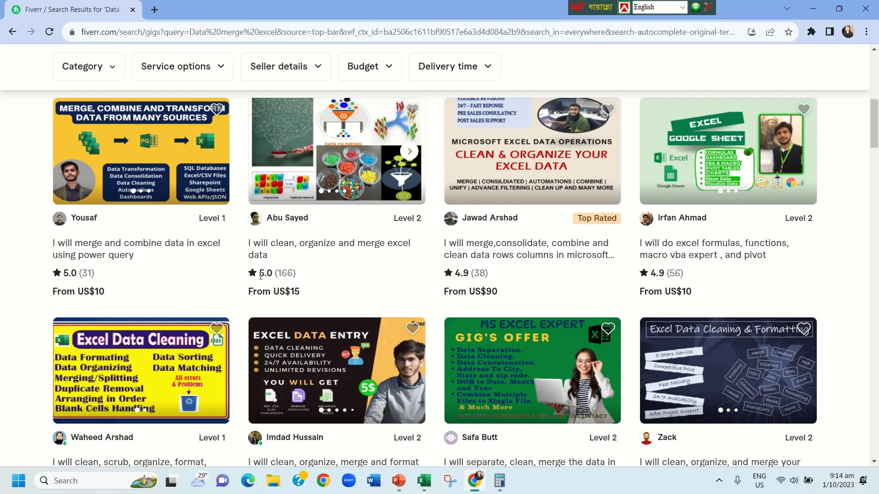
View the ms_excel seller profile and open its gig "I will clean, organize and merge excel data"
left_click(298, 222)
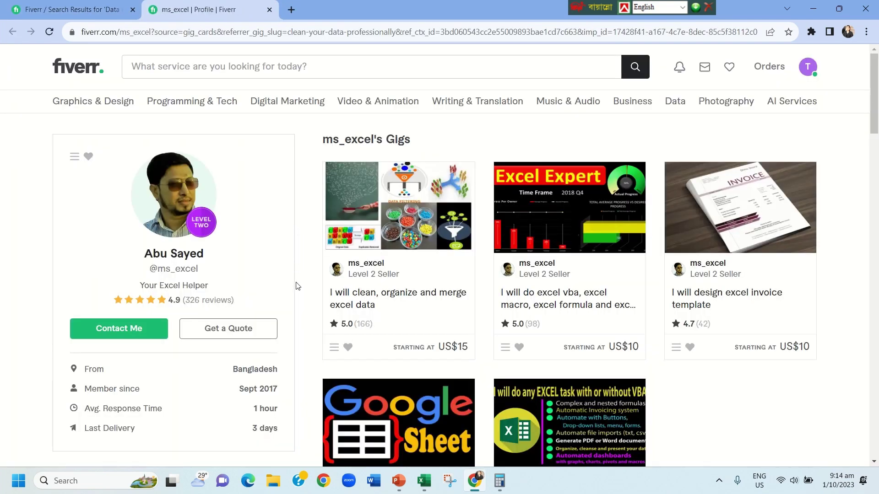
scroll(287, 302, "down", 1)
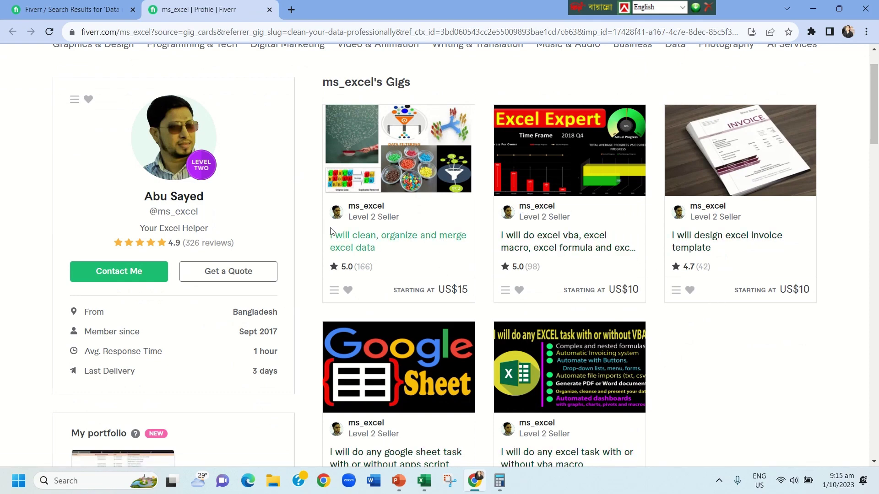
left_click(367, 238)
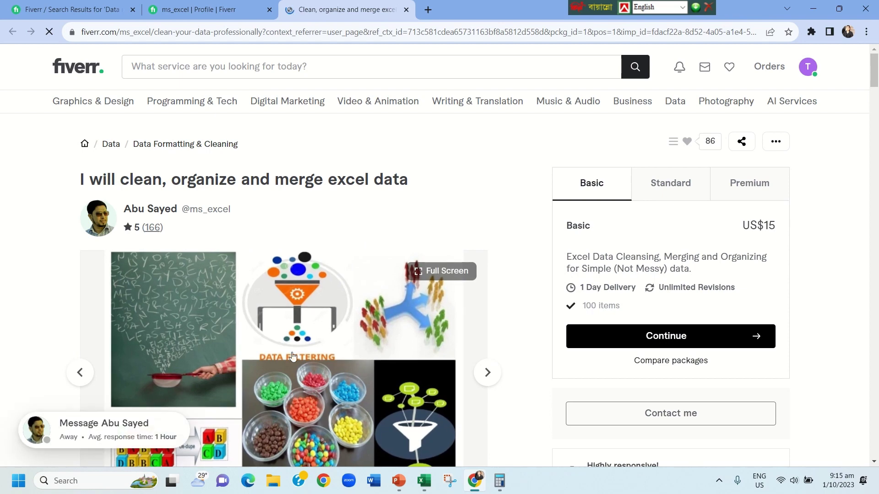
scroll(417, 301, "down", 1)
scroll(517, 283, "up", 1)
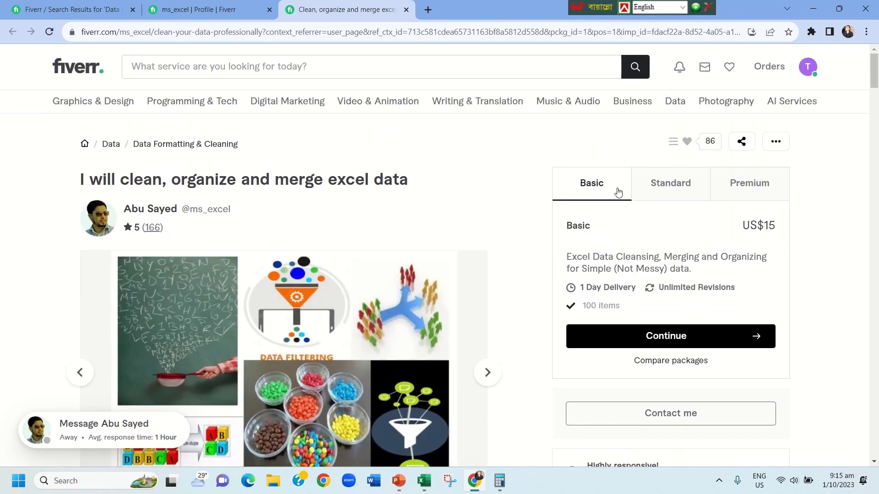
Compare the gig's Basic, Standard and Premium packages, finishing on Premium
left_click(661, 188)
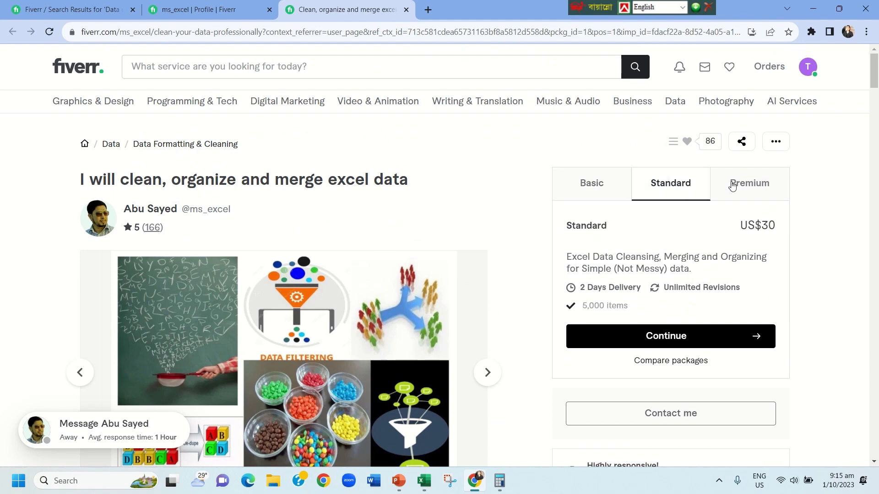
left_click(732, 185)
left_click(600, 190)
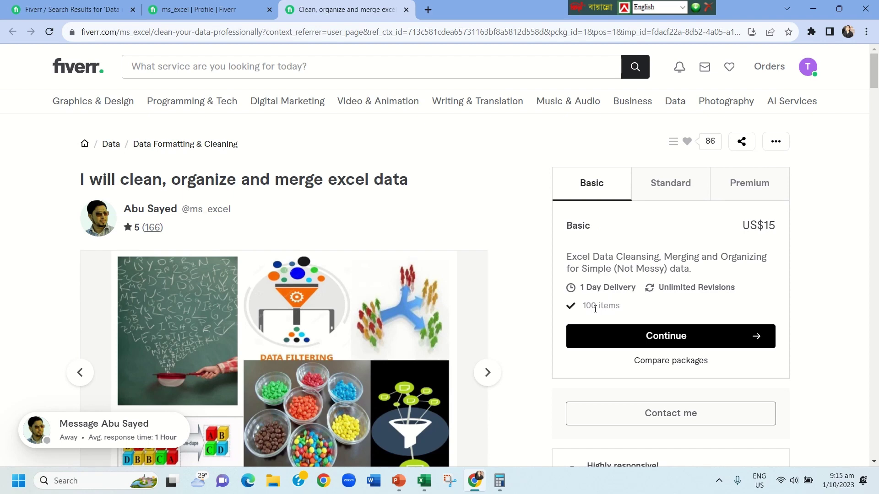
left_click(682, 185)
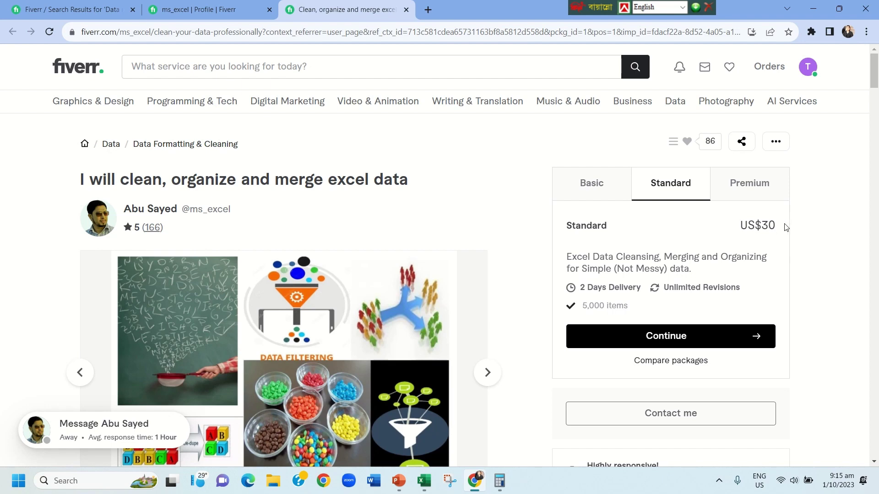
left_click(751, 189)
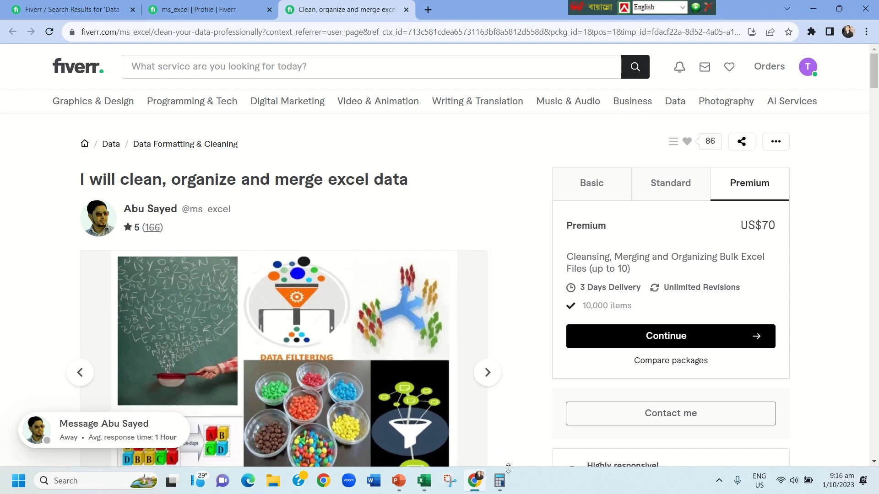
Switch to Calculator and multiply the gig's 166 reviews by the 15-dollar Basic price
left_click(500, 483)
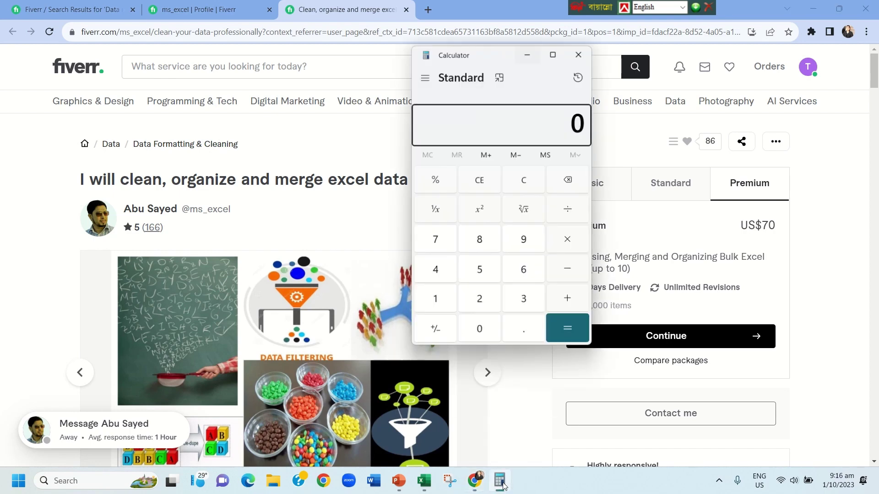
left_click(435, 297)
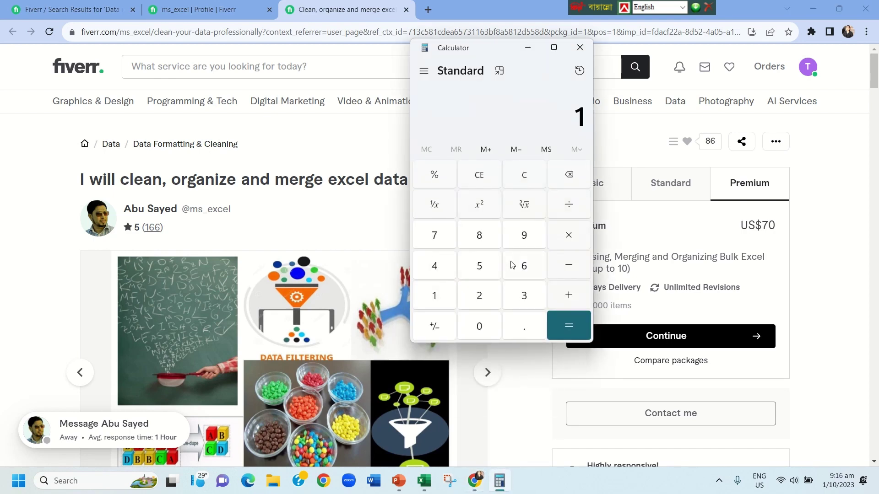
left_click(522, 273)
left_click(522, 273)
left_click(568, 234)
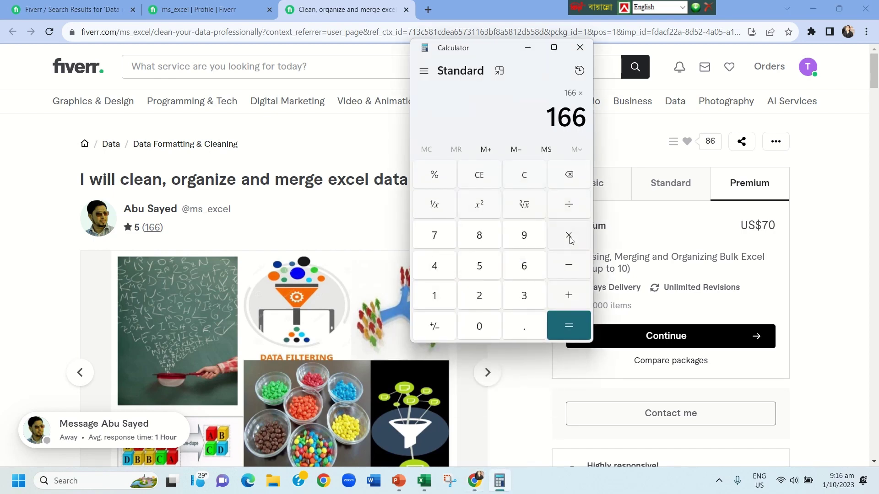
left_click(437, 299)
left_click(479, 269)
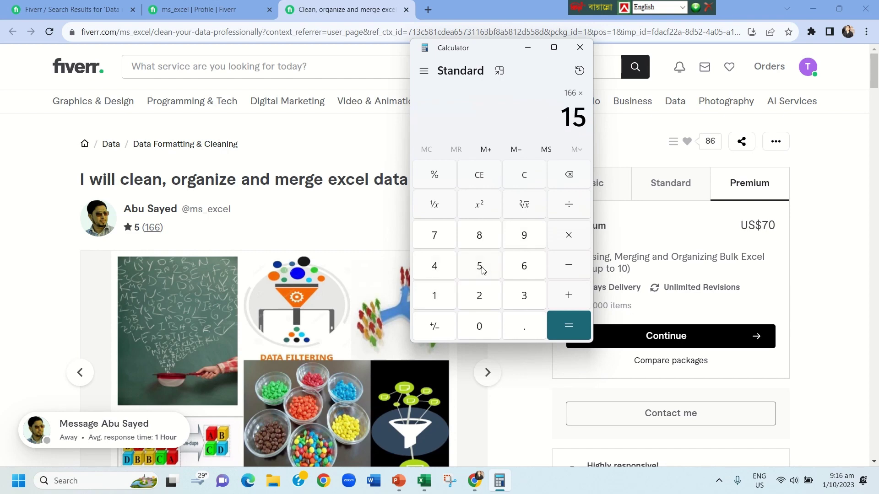
left_click(578, 328)
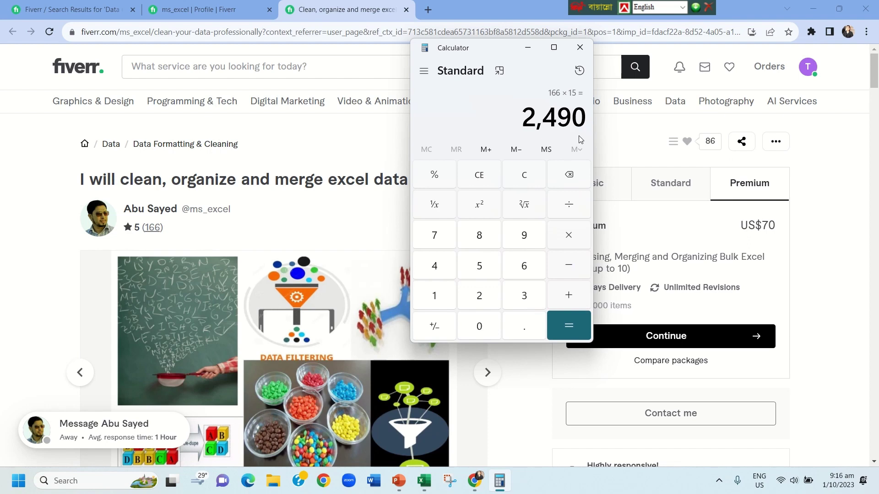
Multiply the earnings result by 90 and minimize the calculator
left_click(570, 239)
left_click(527, 236)
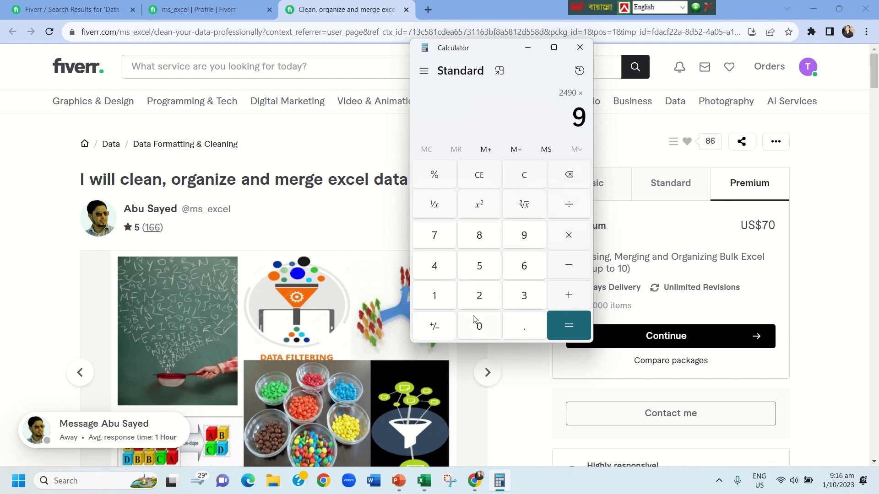
left_click(480, 327)
left_click(586, 334)
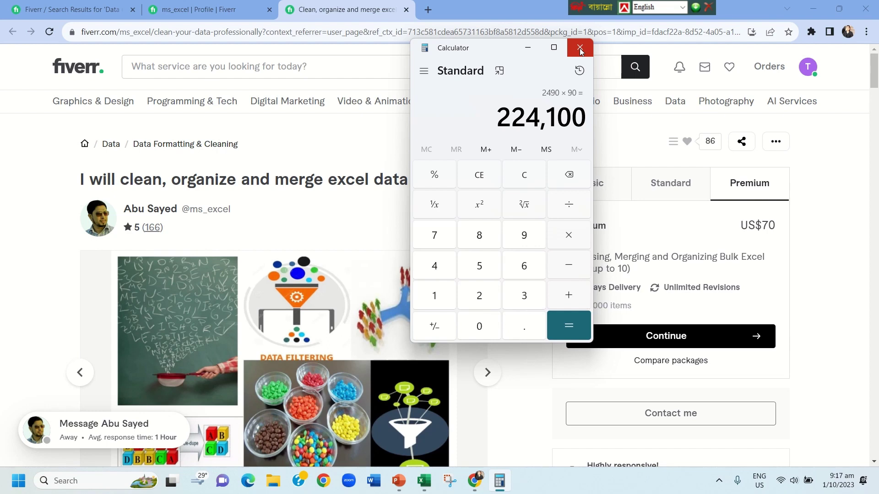
left_click(528, 48)
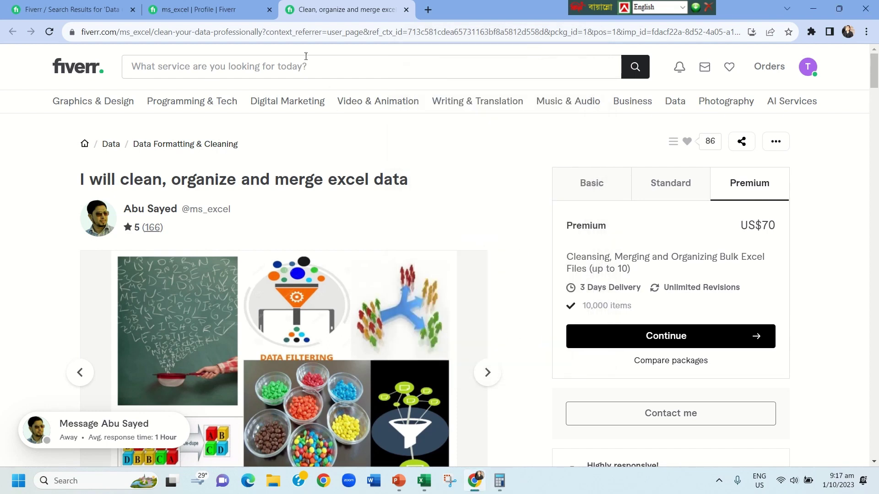
Close the gig and seller profile pages and browse further down the data merge search results
left_click(406, 9)
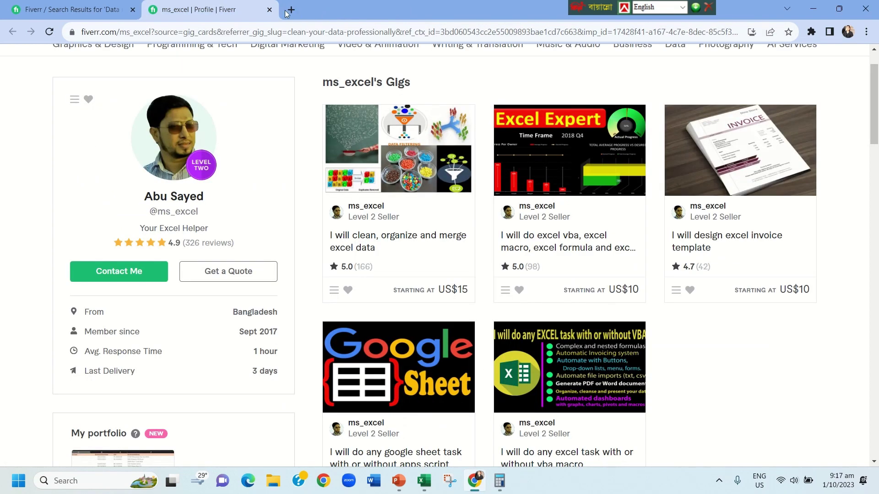
left_click(269, 10)
scroll(412, 252, "down", 1)
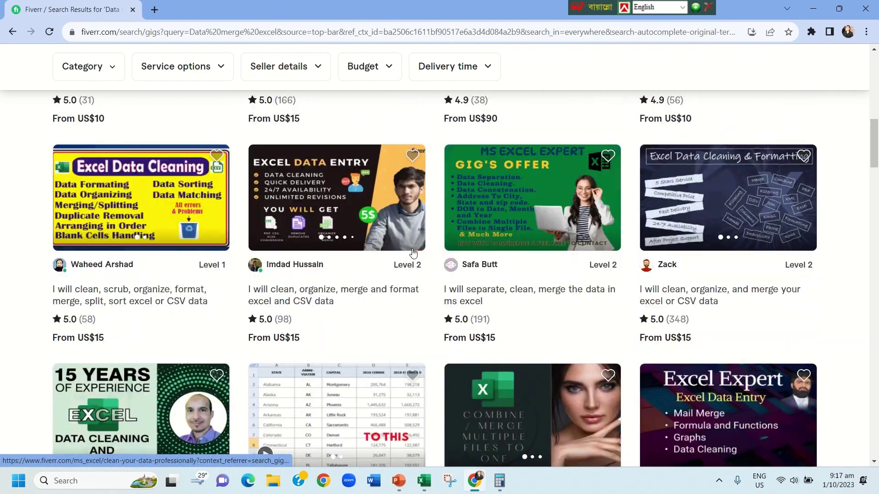
scroll(413, 253, "down", 1)
scroll(413, 253, "down", 2)
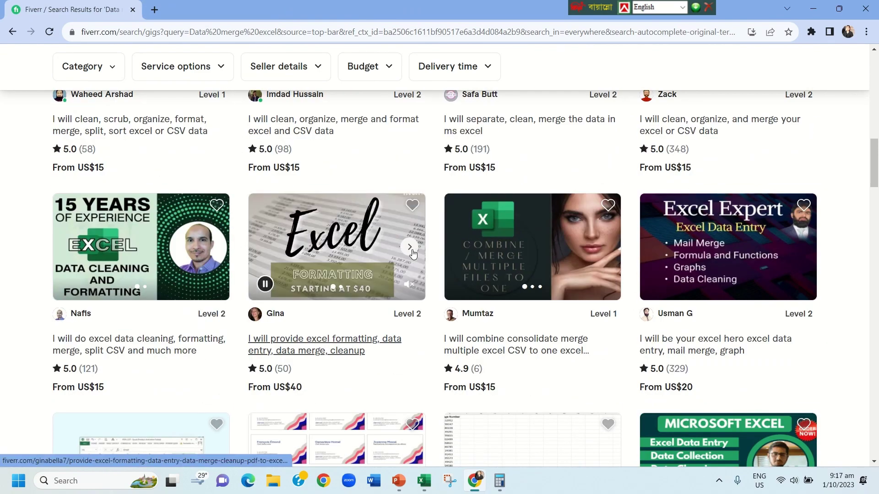
scroll(476, 349, "down", 8)
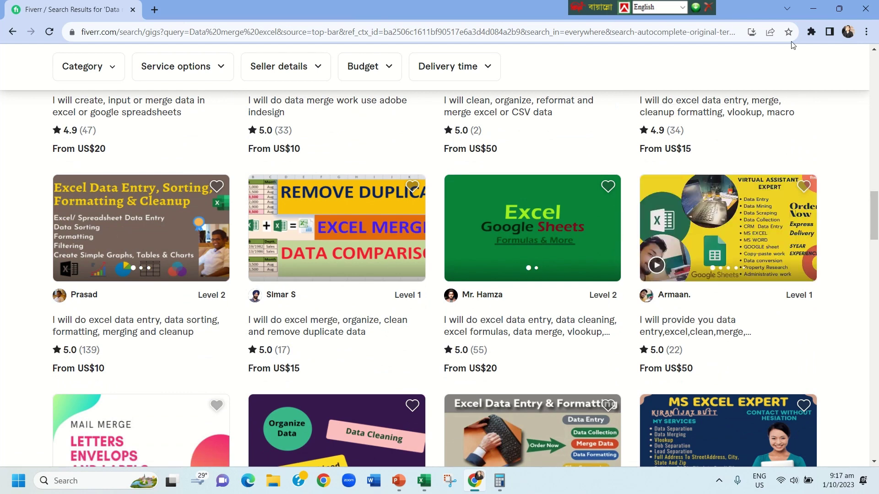
Minimize the browser, switch to the Merge Data workbook in Excel and examine the order records on the Andhra sheet
left_click(814, 8)
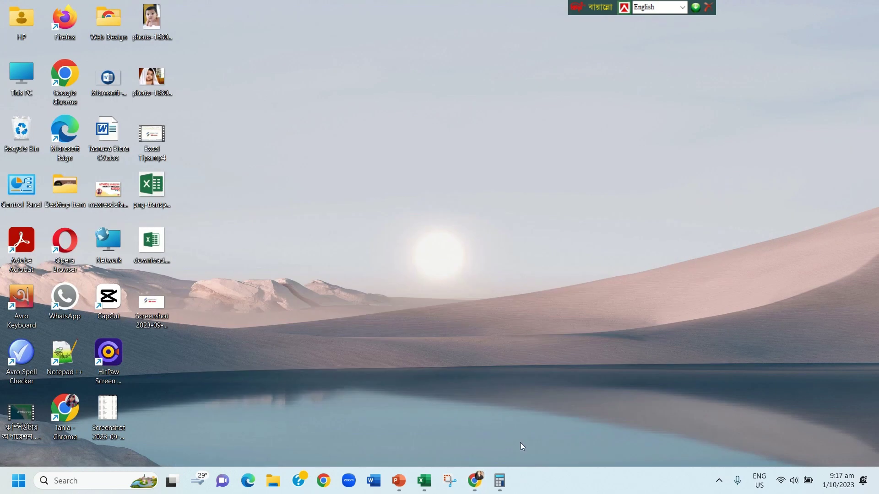
left_click(425, 487)
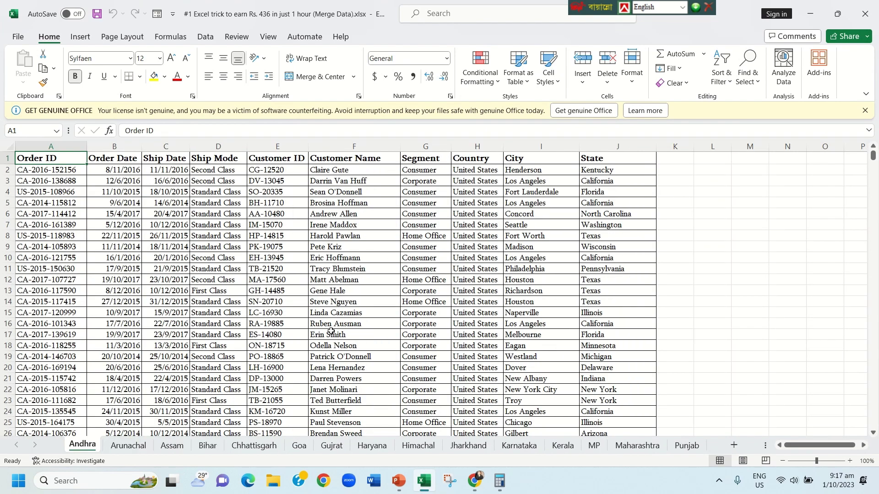
scroll(463, 375, "down", 9)
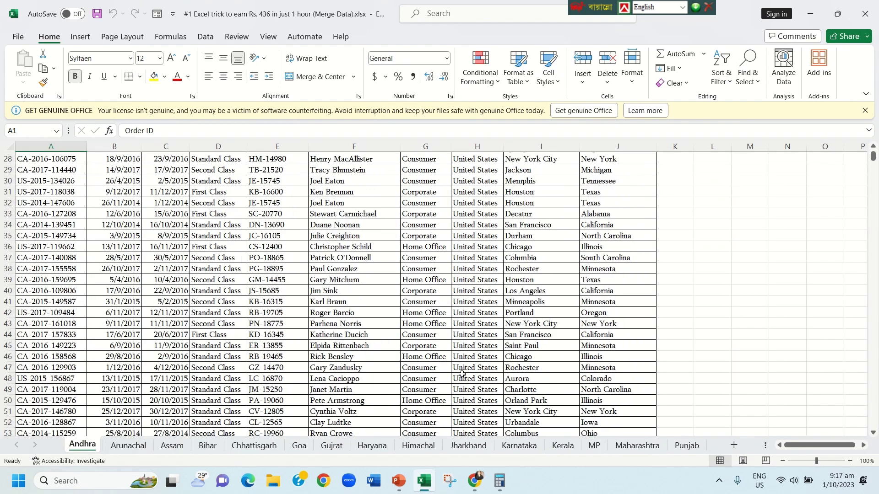
scroll(462, 375, "up", 5)
scroll(462, 375, "up", 4)
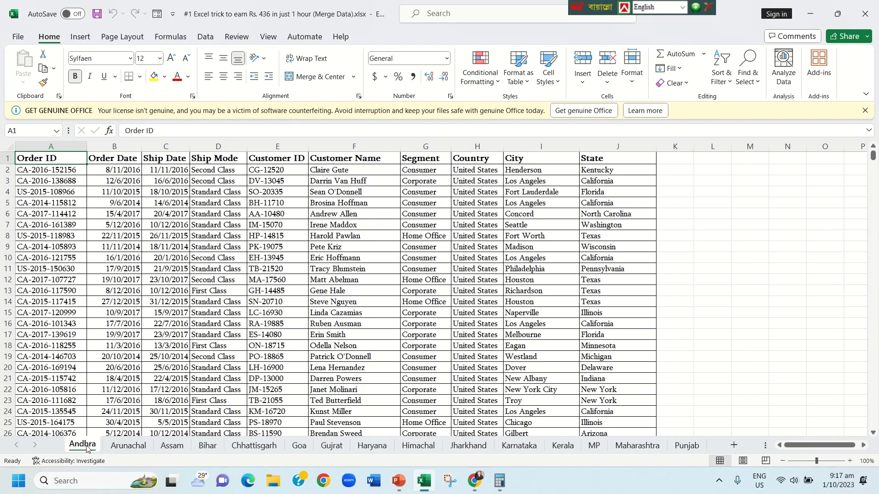
scroll(90, 451, "up", 3, "ctrl")
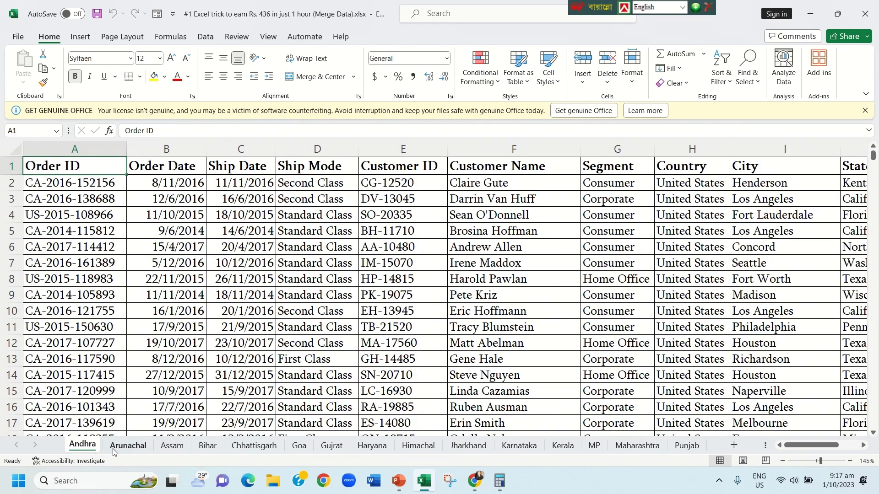
Examine the order records on each state sheet from Arunachal through Punjab, comparing their column layouts
left_click(126, 447)
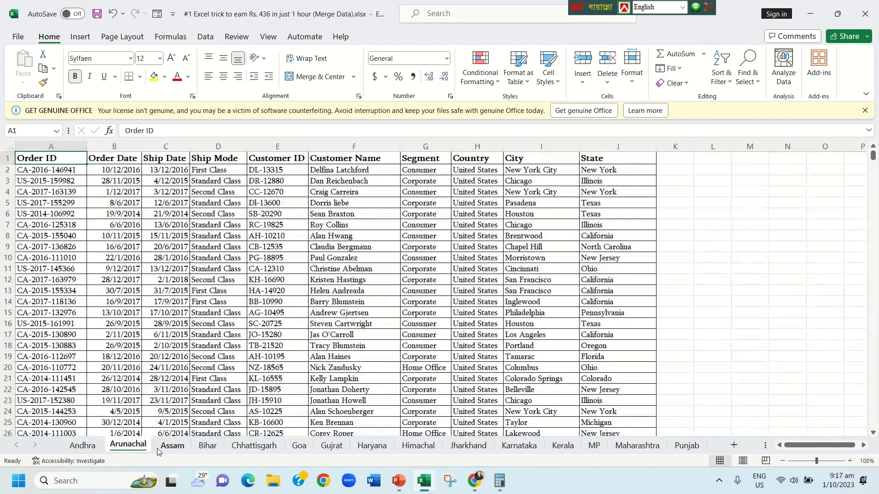
left_click(171, 446)
left_click(207, 445)
left_click(264, 448)
left_click(299, 446)
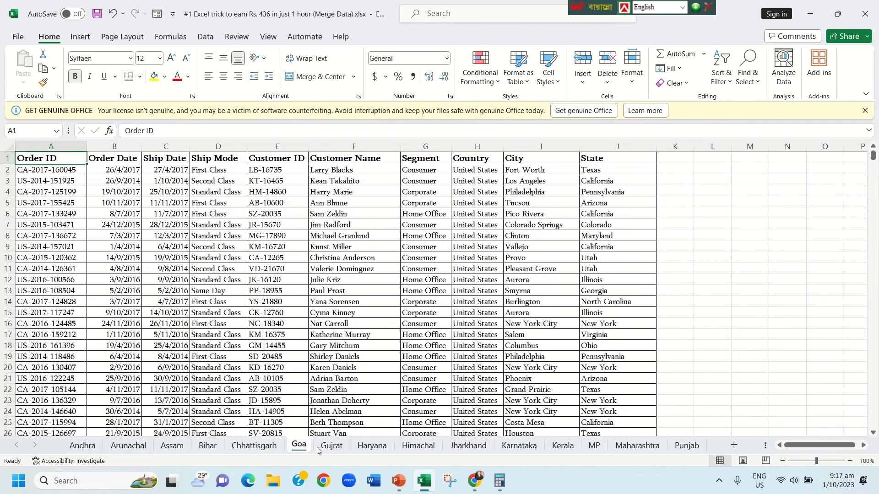
left_click(331, 447)
left_click(372, 447)
left_click(403, 447)
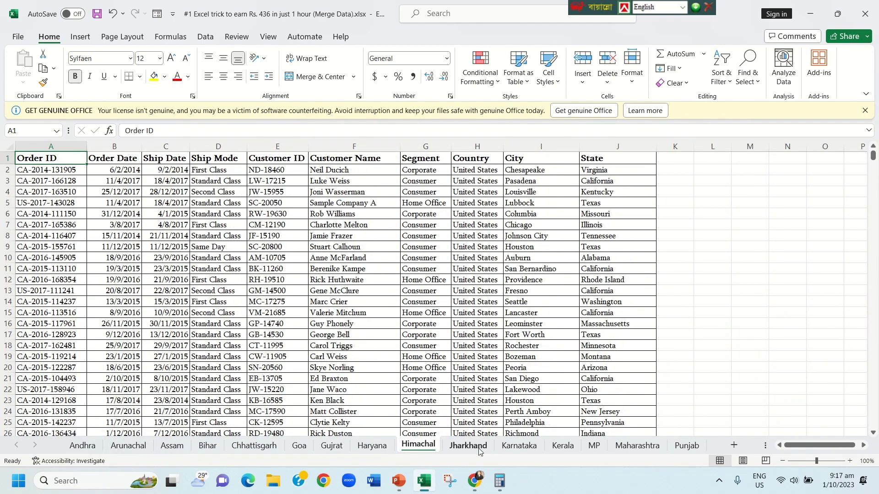
left_click(485, 448)
left_click(531, 449)
left_click(556, 449)
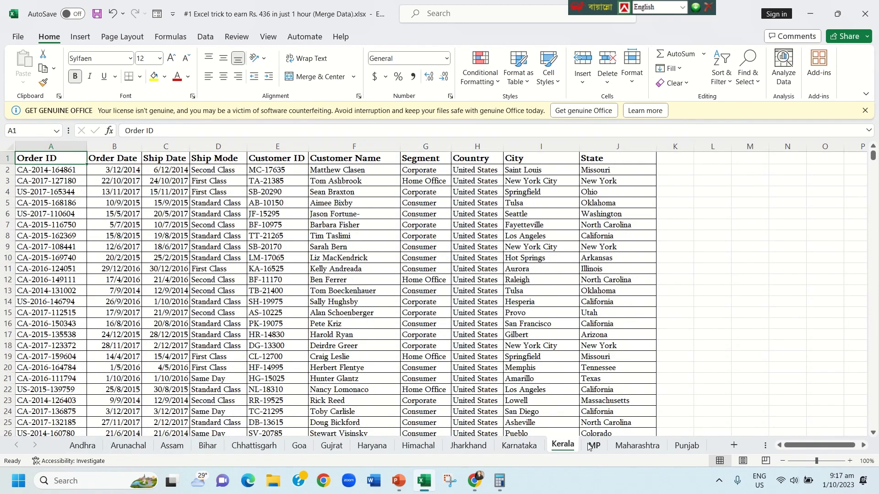
left_click(590, 447)
left_click(639, 450)
left_click(675, 447)
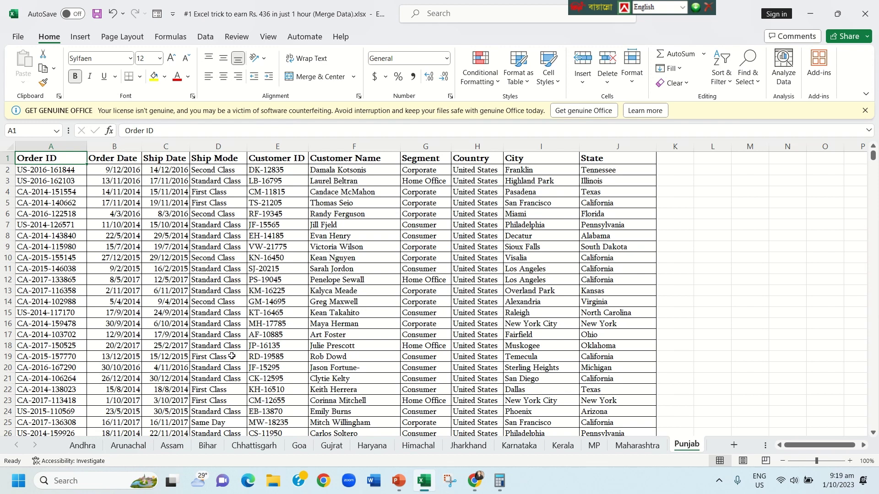
Add a new worksheet after Punjab and rename it Master Sheet
left_click(733, 447)
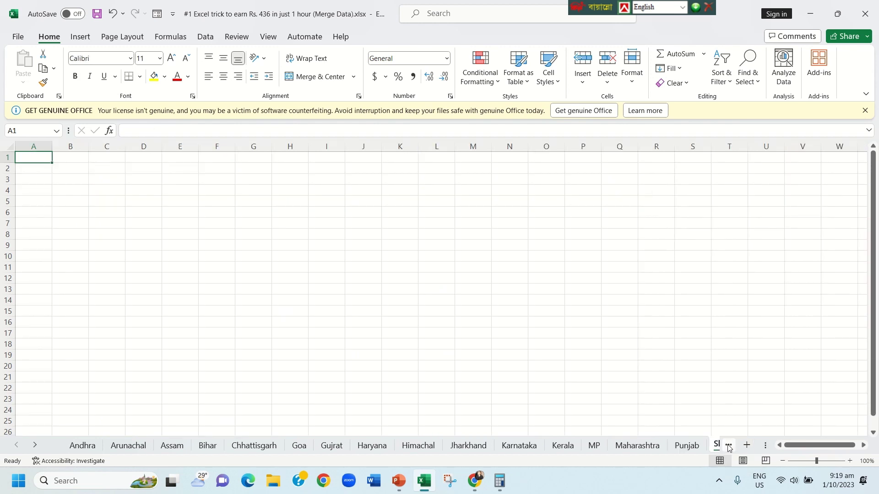
right_click(717, 445)
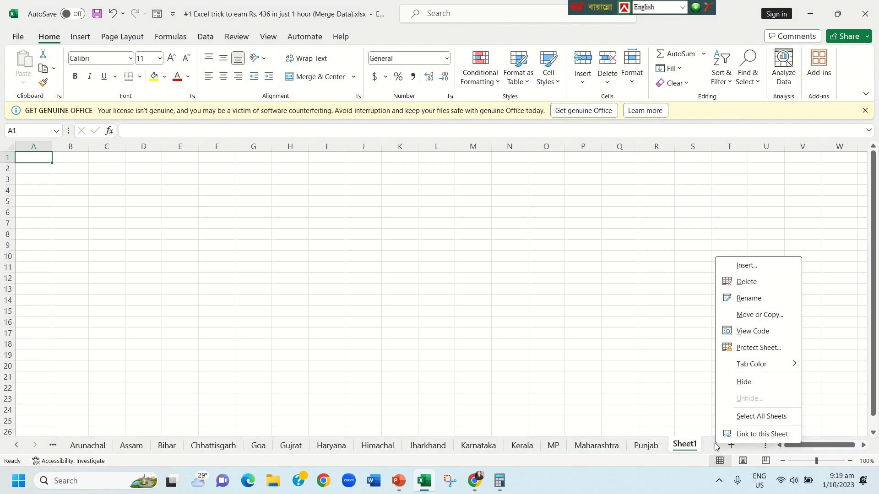
left_click(759, 298)
type("M")
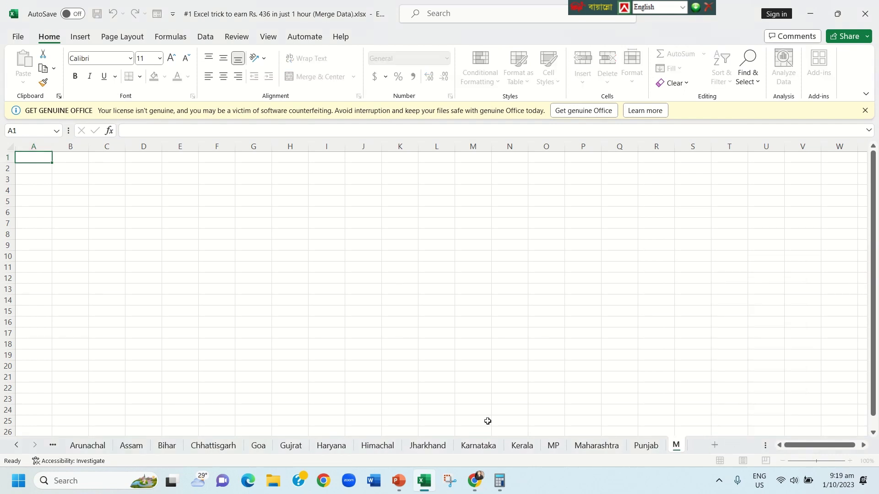
type("aster Sheet")
key("Return")
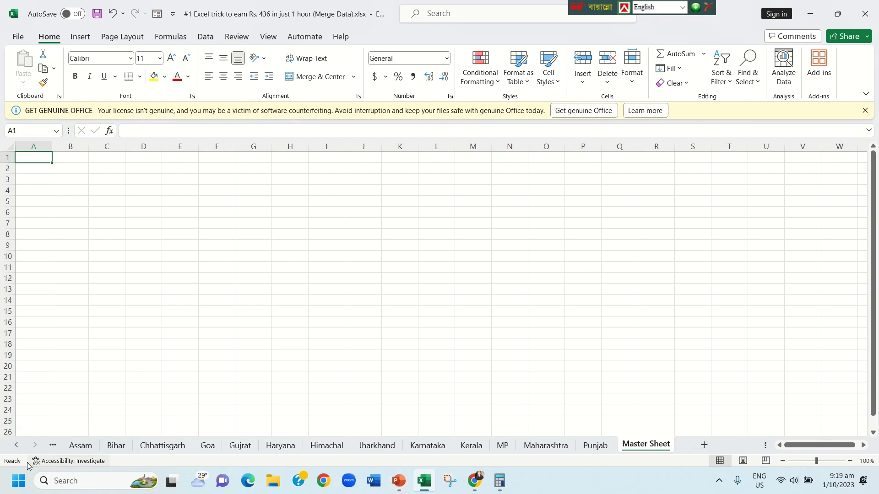
Check the column headings on the Arunachal, Assam, Bihar, Chhattisgarh and Goa sheets
left_click(16, 446)
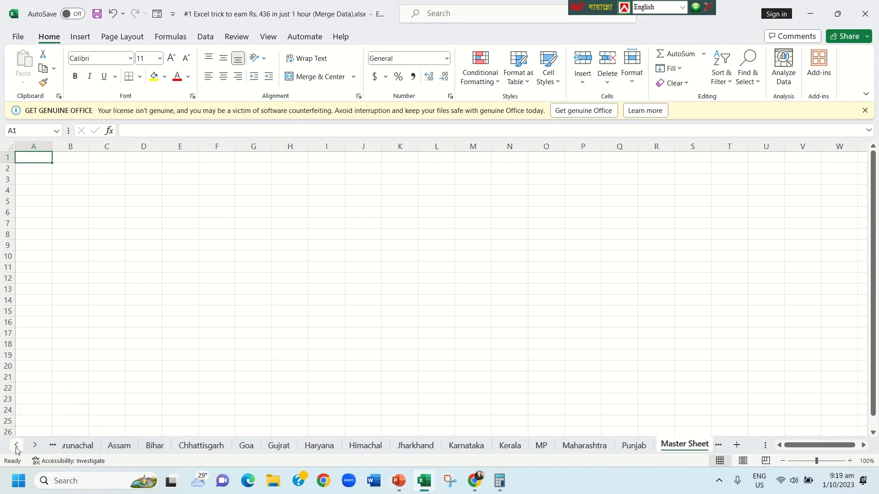
left_click(79, 445)
left_click(122, 447)
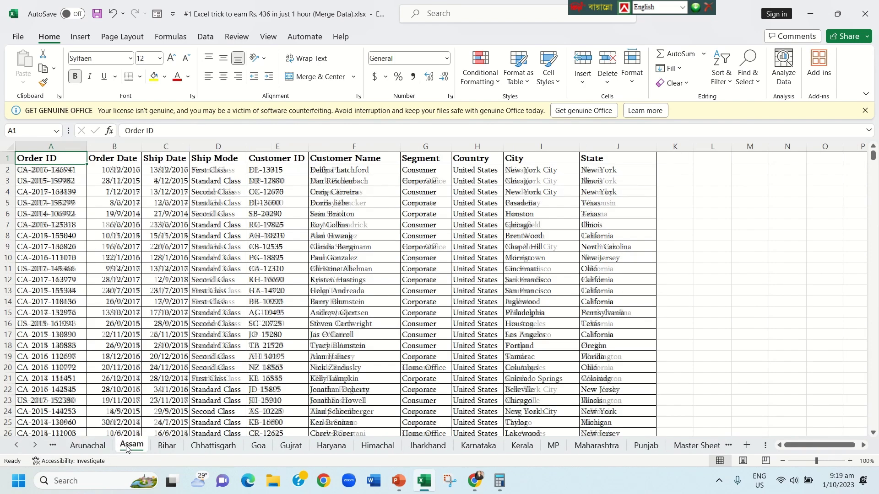
left_click(180, 448)
left_click(200, 447)
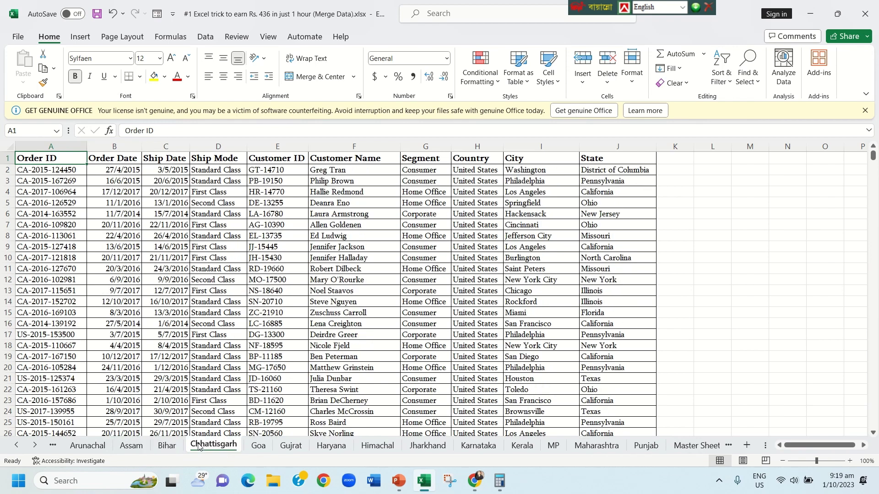
left_click(259, 451)
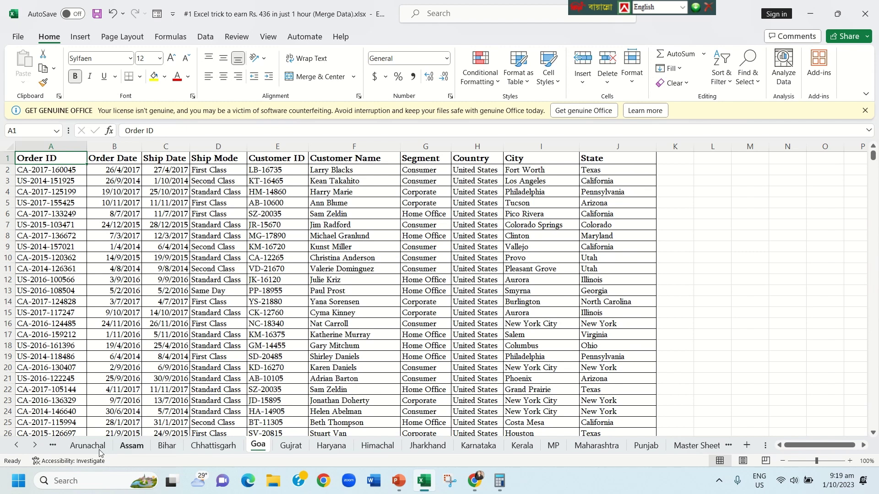
Copy the header row A1:J1 from the Arunachal sheet to A1 of the Master Sheet and widen columns A to J equally
left_click(86, 446)
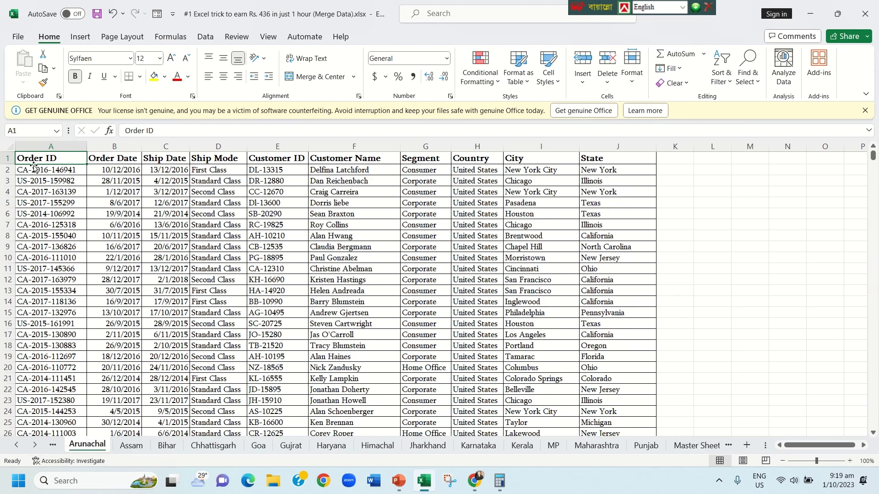
left_click_drag(29, 155, 633, 158)
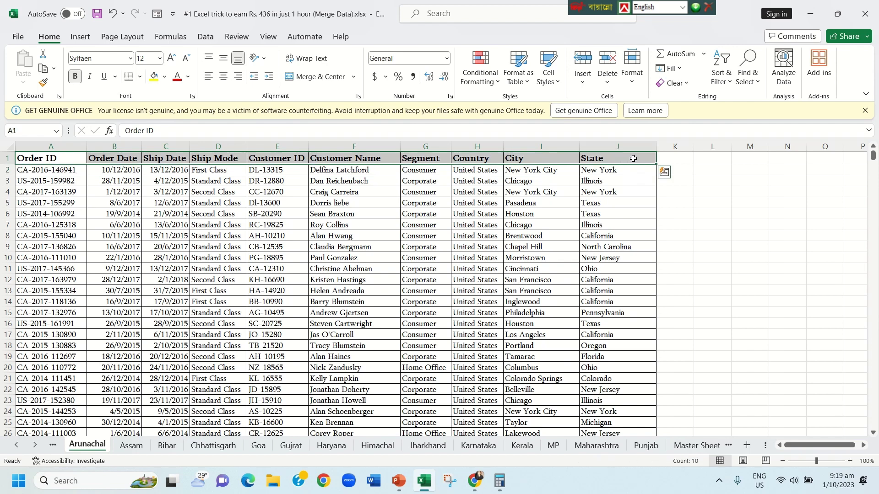
key("ctrl+c")
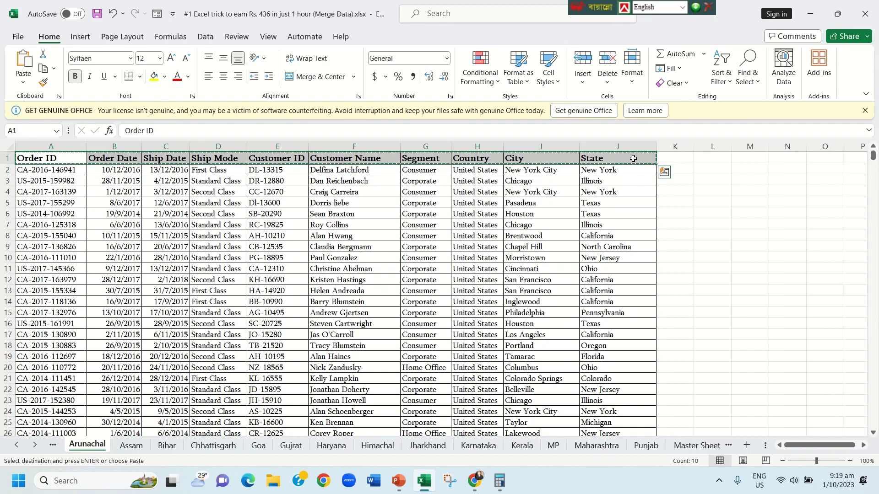
left_click(681, 446)
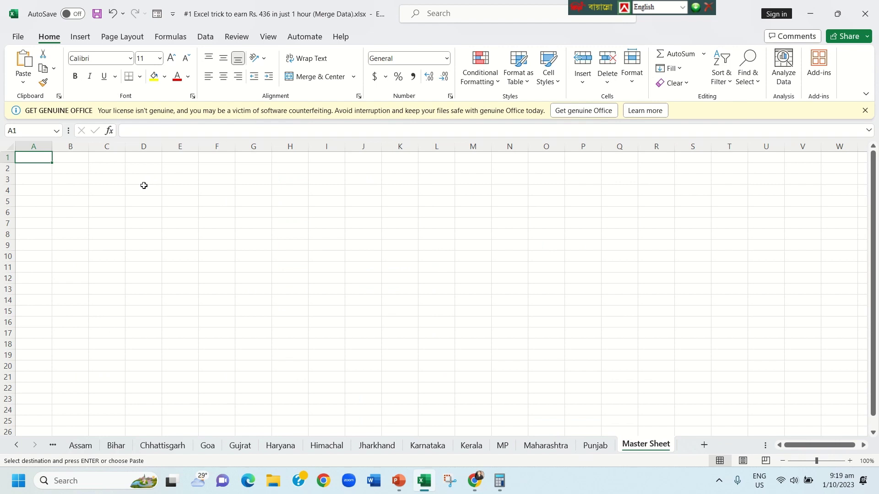
key("ctrl+v")
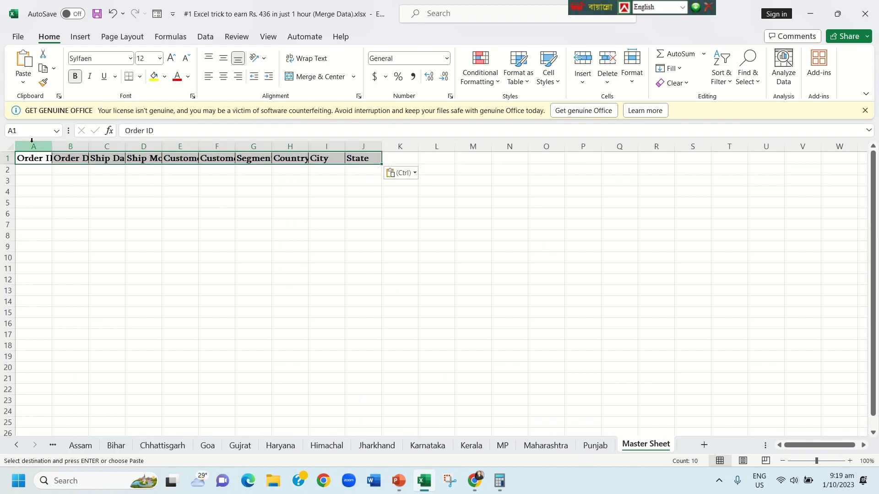
left_click_drag(33, 146, 357, 158)
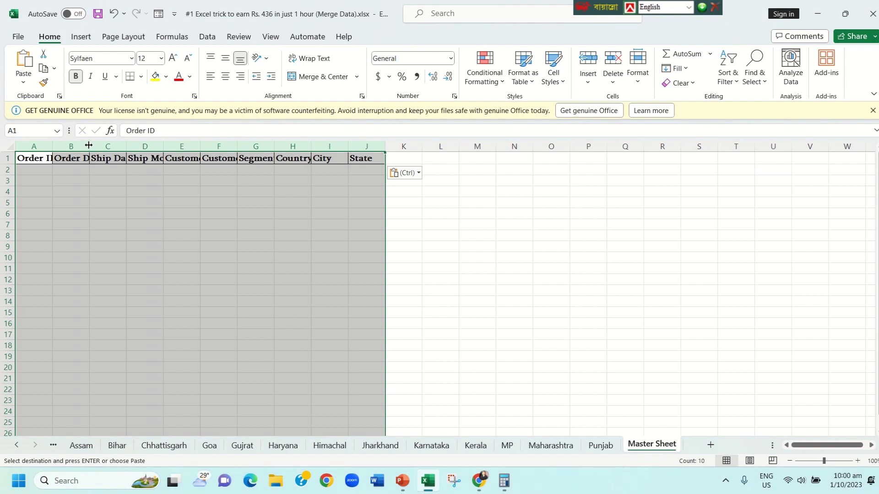
left_click_drag(90, 147, 122, 152)
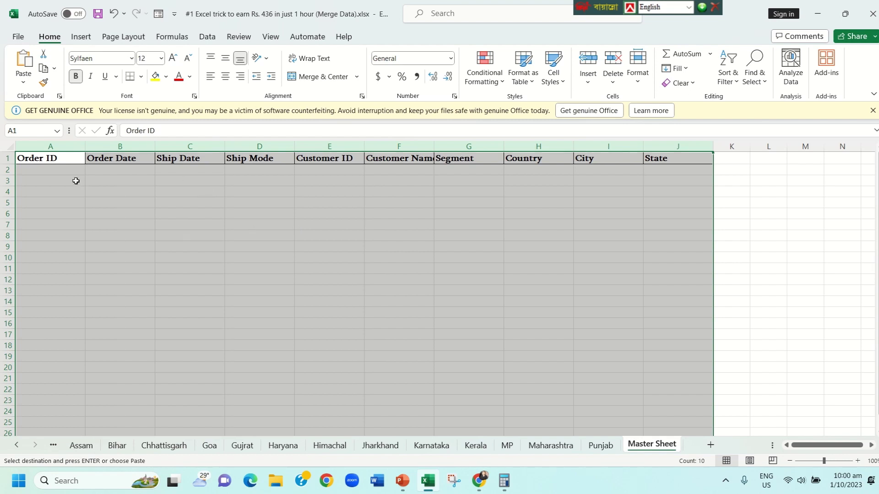
Begin a VSTACK formula in cell A2 of the Master Sheet that references all sheets from Andhra to Punjab
left_click(64, 171)
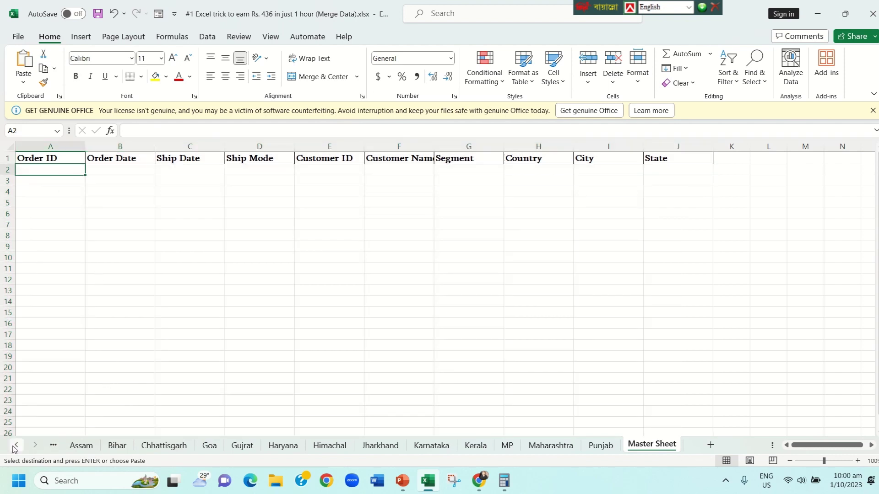
left_click(16, 445)
left_click(16, 446)
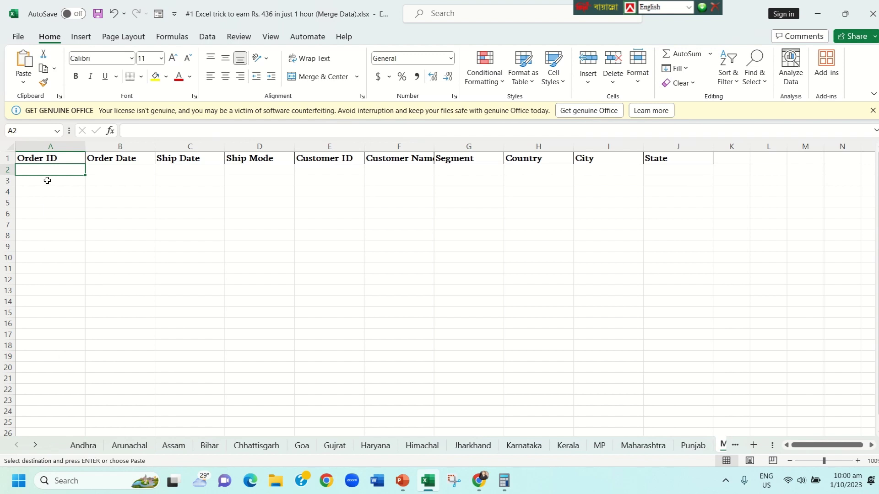
type("=")
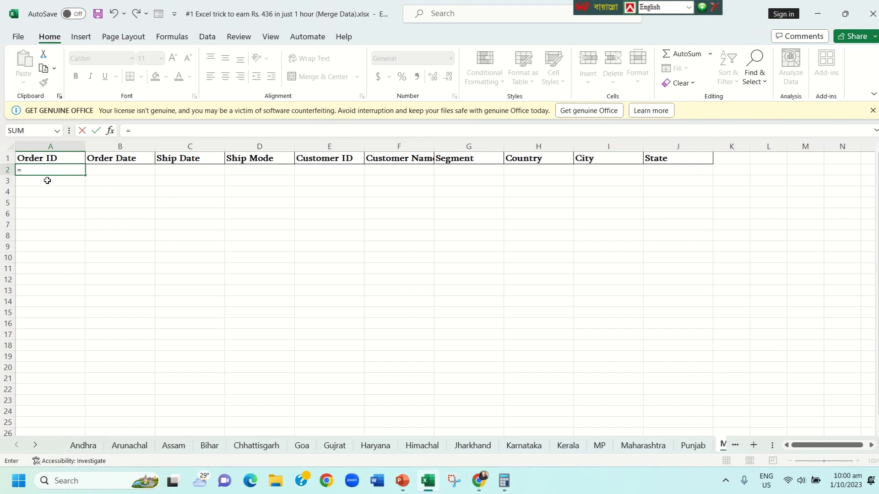
type("VSTACK")
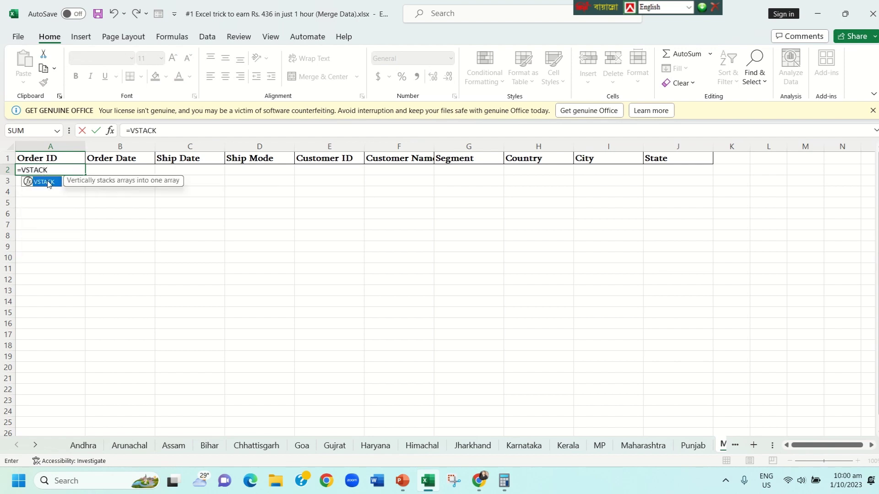
double_click(48, 182)
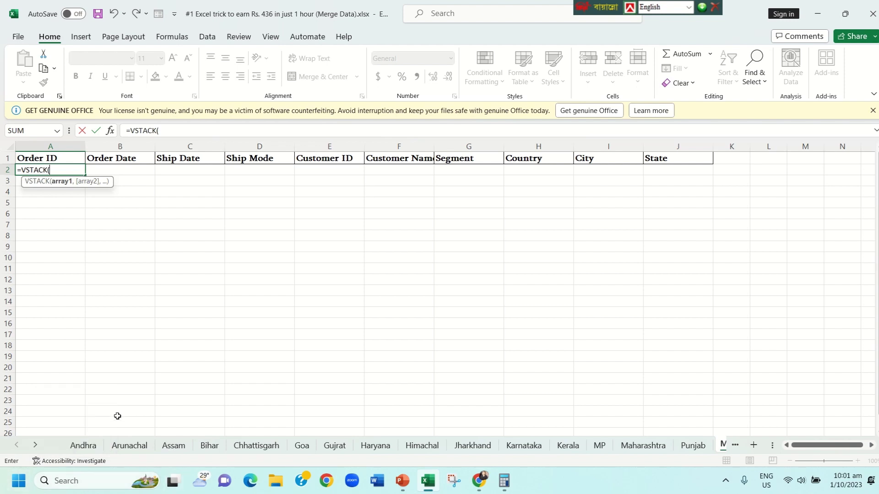
left_click(82, 446)
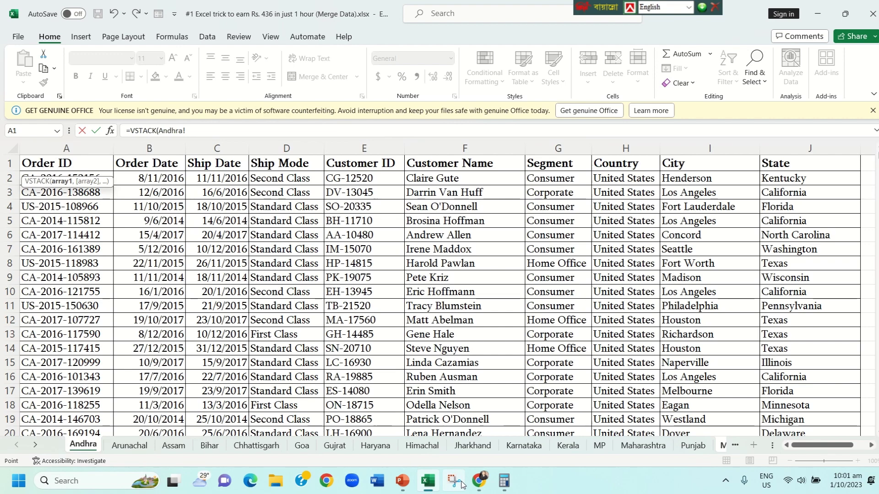
left_click(691, 445, "shift")
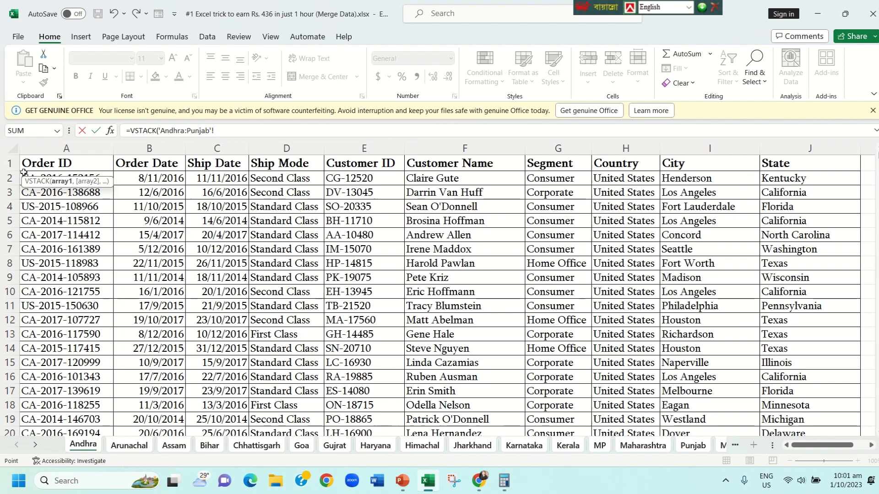
Use the range A2:J200 as the stacked array and complete the formula =VSTACK('Andhra:Punjab'!A2:J200)
left_click_drag(24, 172, 821, 304)
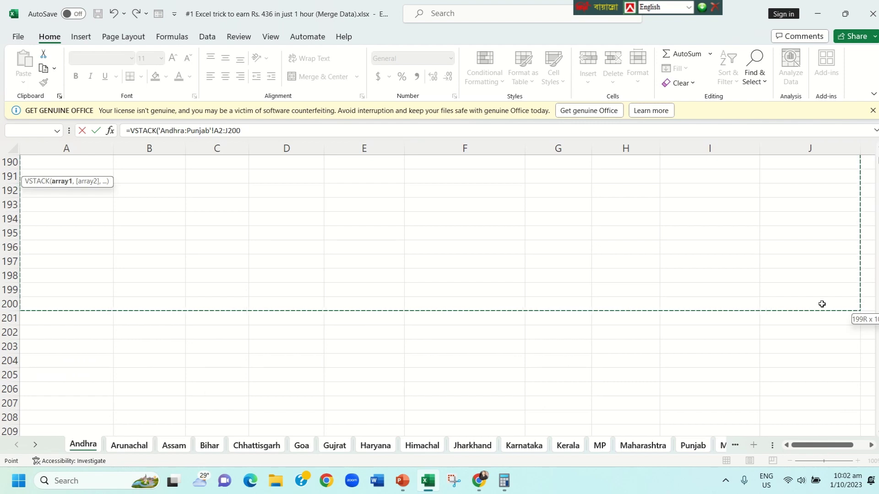
left_click_drag(822, 304, 822, 304)
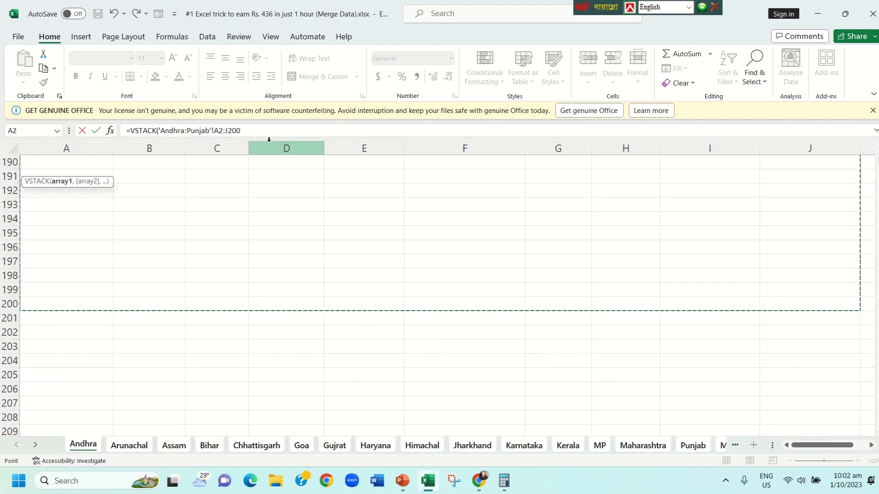
type(")")
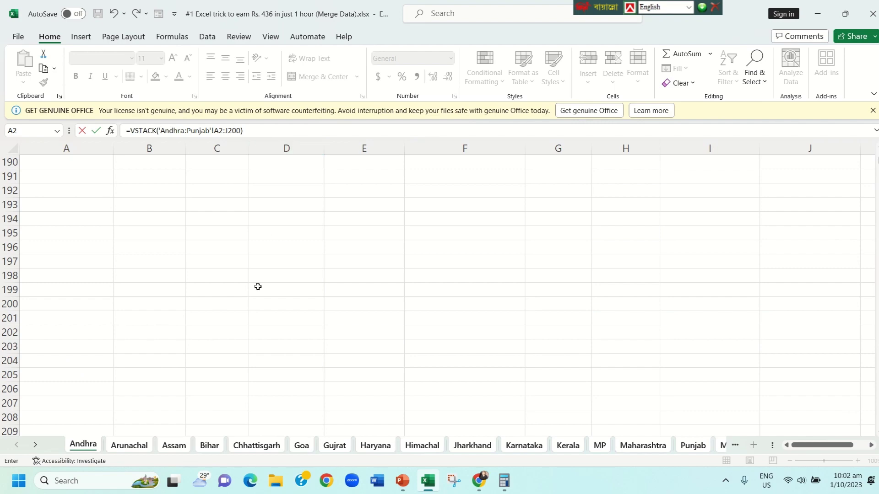
scroll(240, 314, "up", 4)
scroll(238, 313, "up", 20)
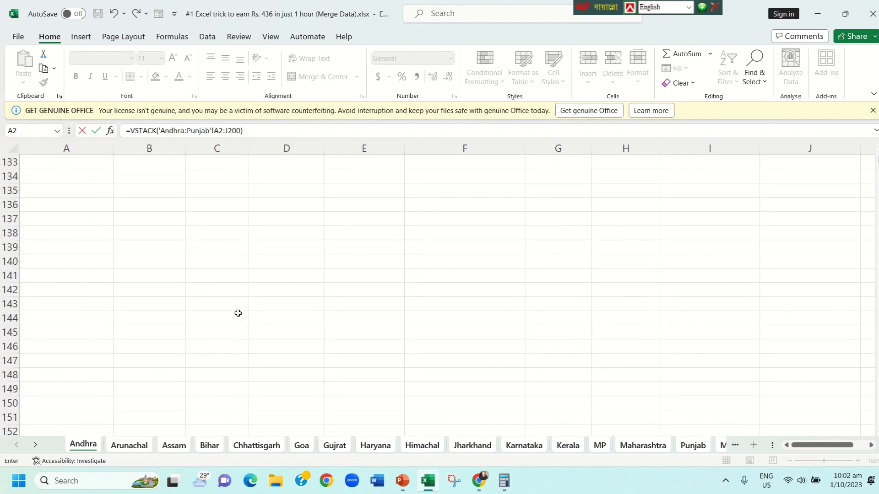
scroll(238, 313, "up", 14)
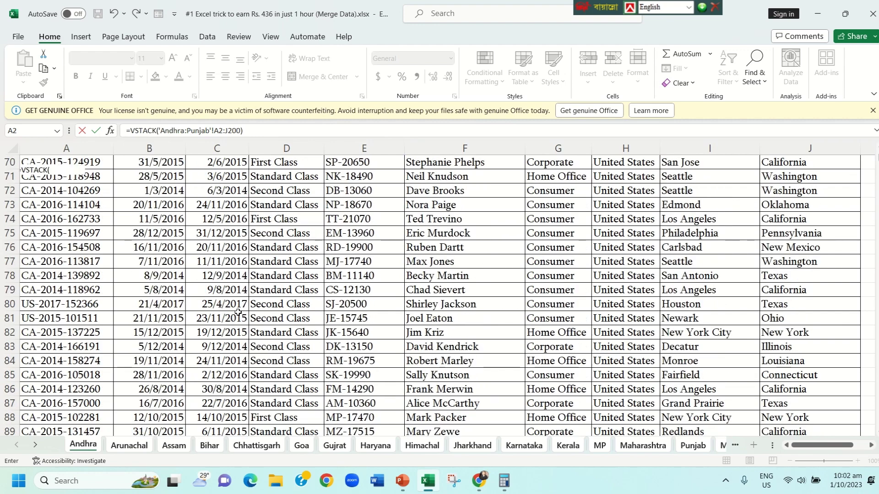
key("Return")
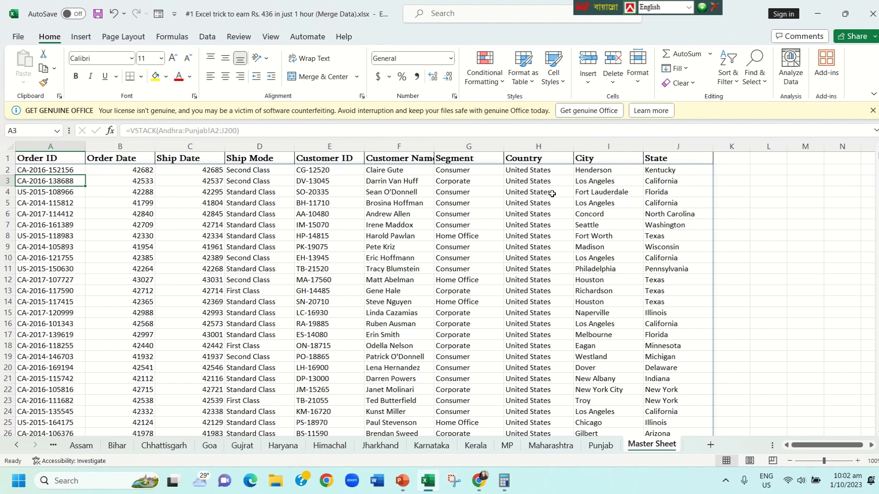
AutoFit the Customer Name and Ship Date columns of the Master Sheet to their contents
double_click(434, 146)
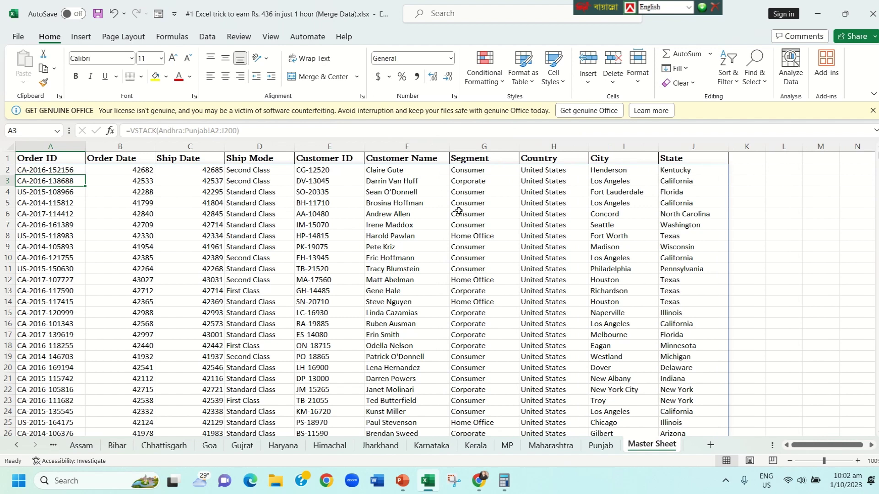
double_click(225, 146)
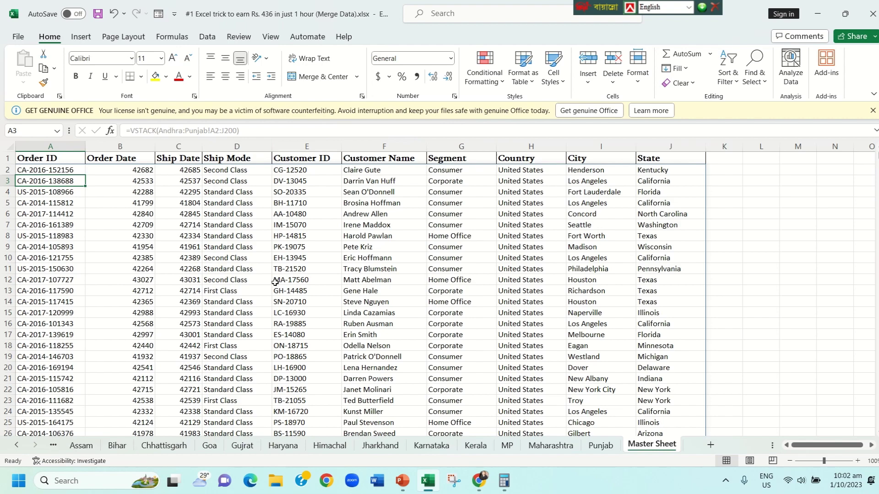
Look through the stacked rows of the Master Sheet for blank source rows filled with zeros between the states' data
scroll(257, 276, "down", 20)
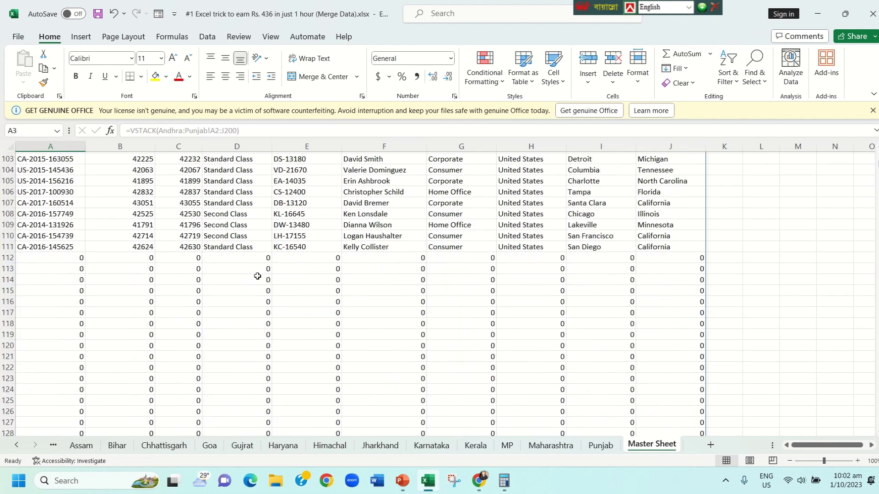
scroll(257, 276, "down", 18)
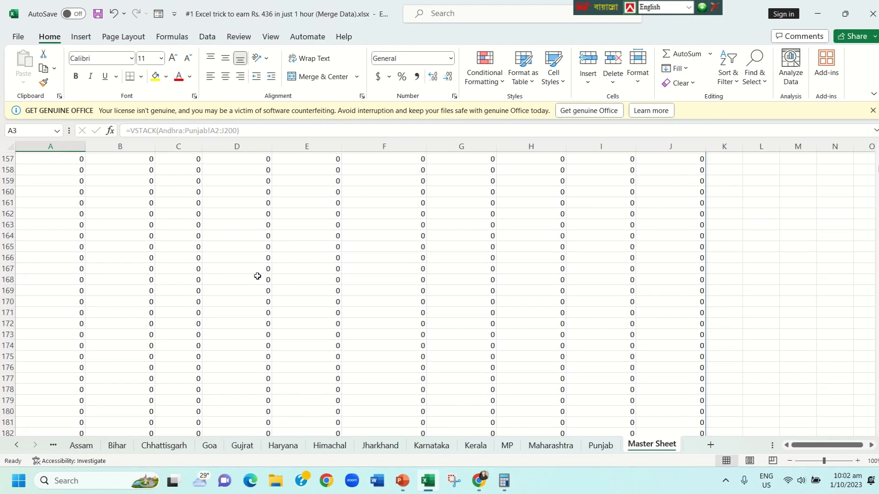
scroll(257, 276, "down", 20)
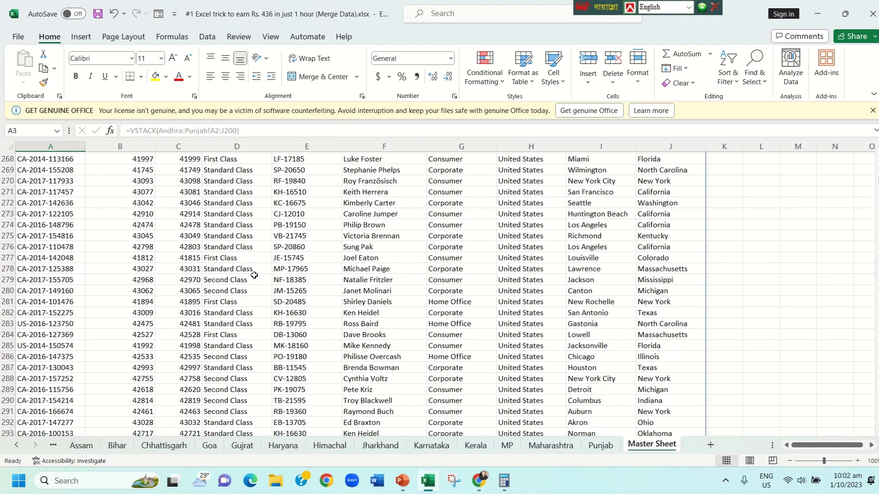
scroll(254, 276, "down", 20)
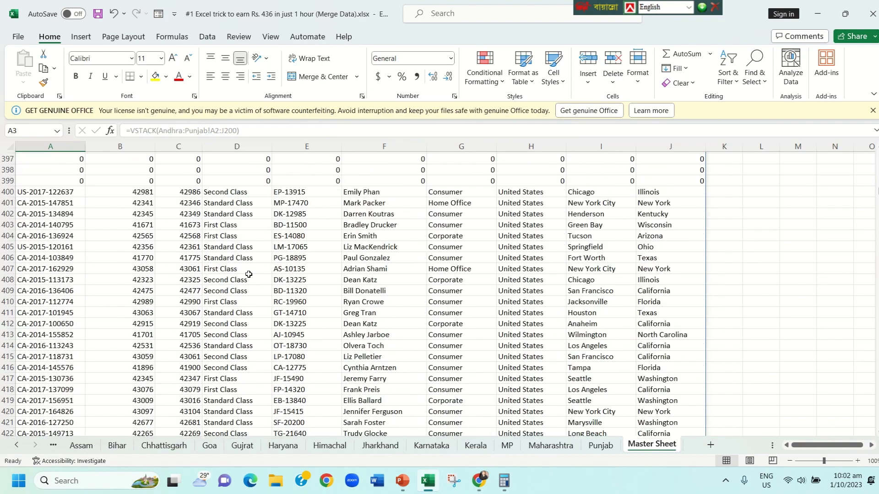
scroll(249, 274, "down", 20)
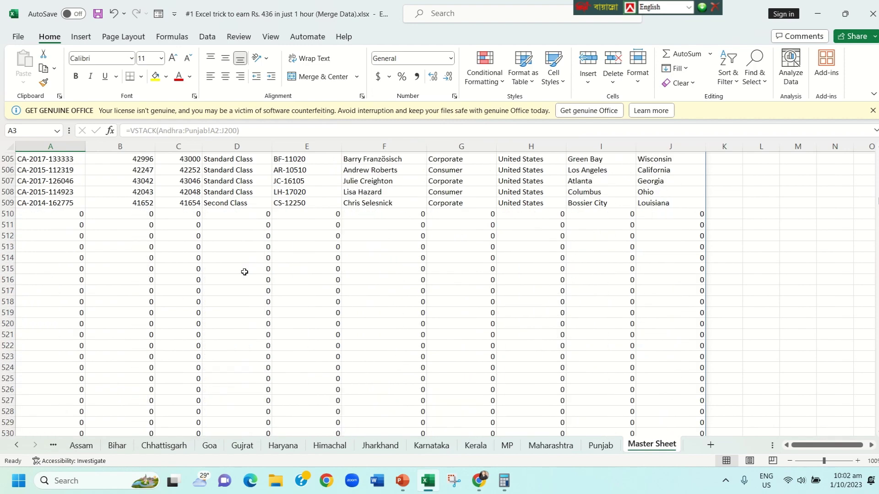
scroll(245, 272, "down", 19)
scroll(245, 273, "up", 20)
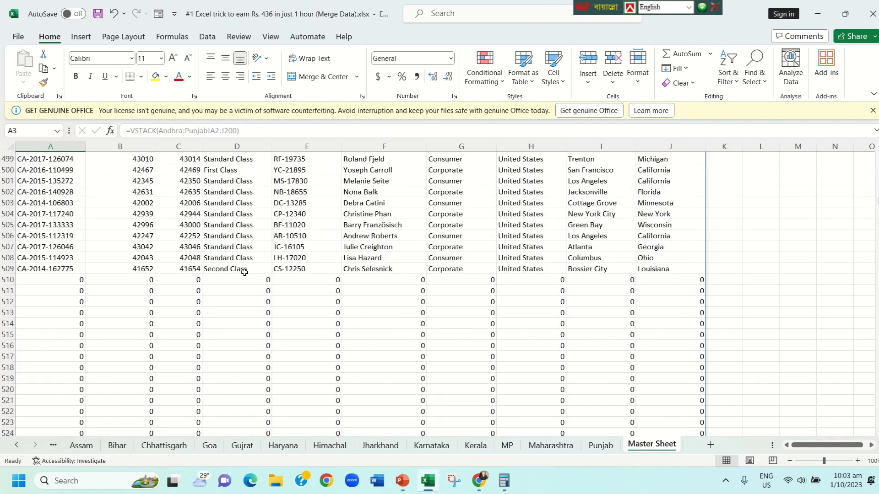
scroll(244, 272, "up", 5)
left_click_drag(875, 202, 876, 197)
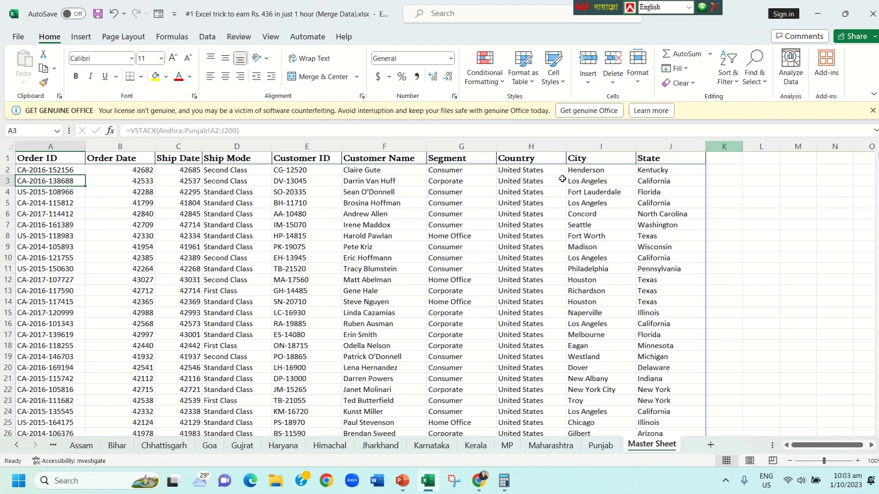
Add filters to the Master Sheet's header row and filter the Order ID column to exclude the value 0
left_click(35, 157)
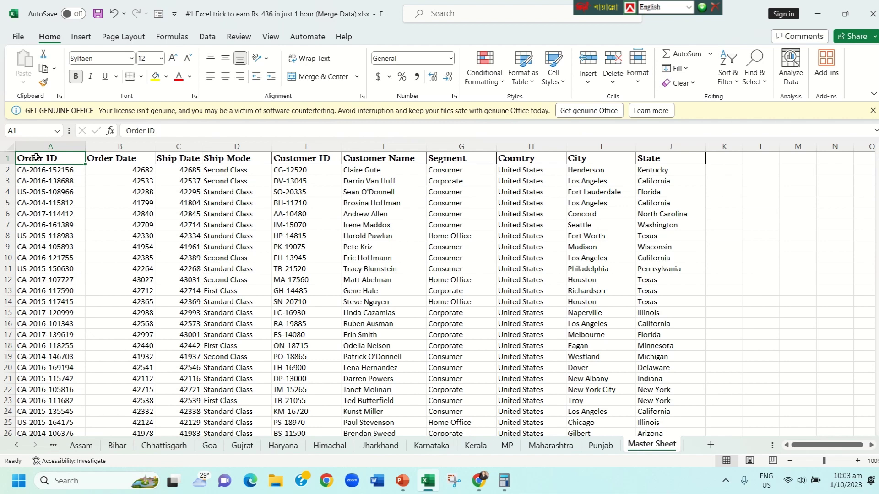
key("ctrl+shift+l")
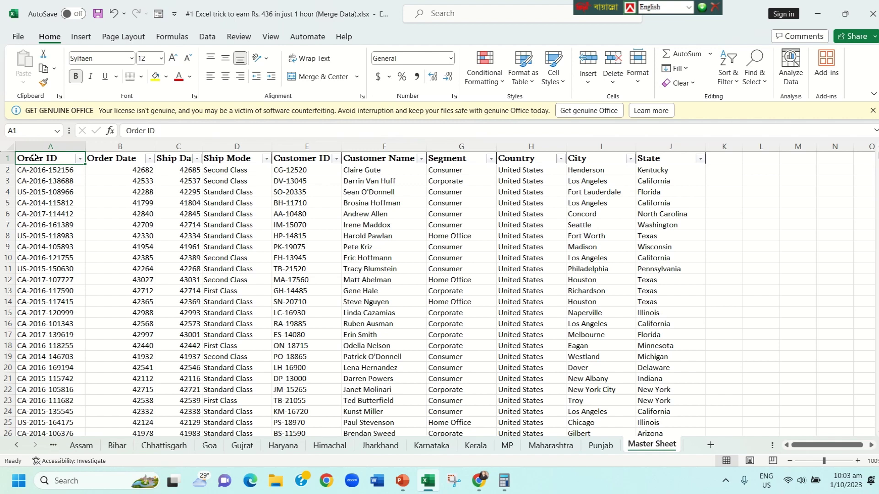
left_click(79, 160)
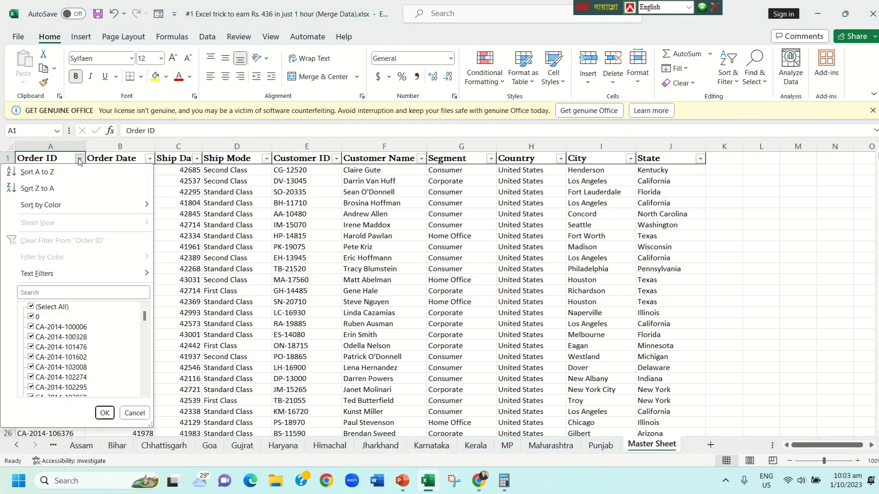
left_click(31, 316)
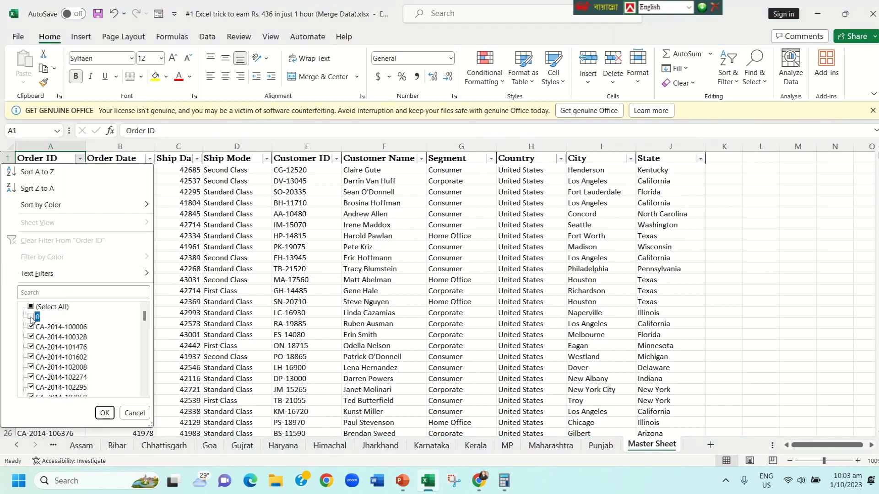
left_click(104, 413)
scroll(277, 340, "down", 14)
scroll(277, 340, "down", 20)
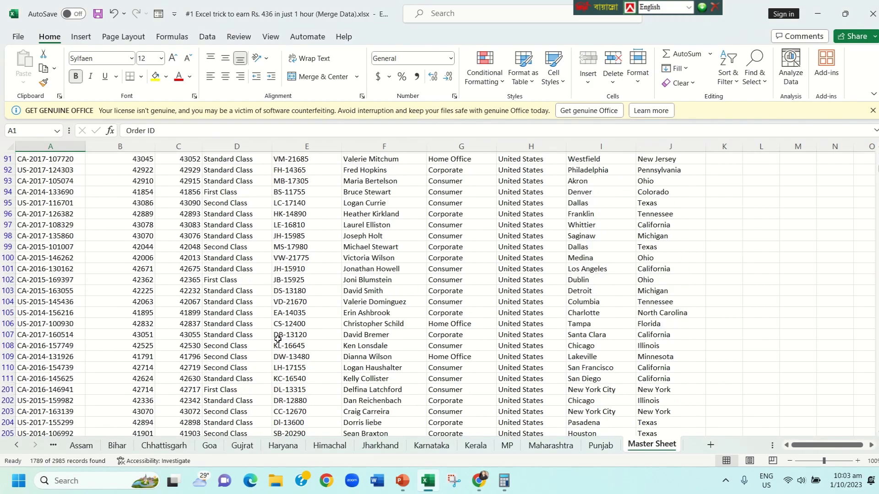
scroll(278, 337, "down", 20)
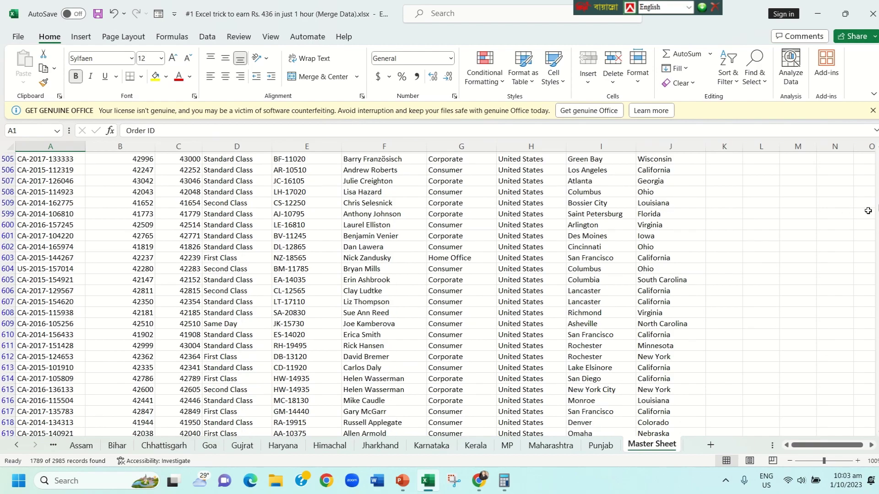
left_click_drag(876, 207, 877, 155)
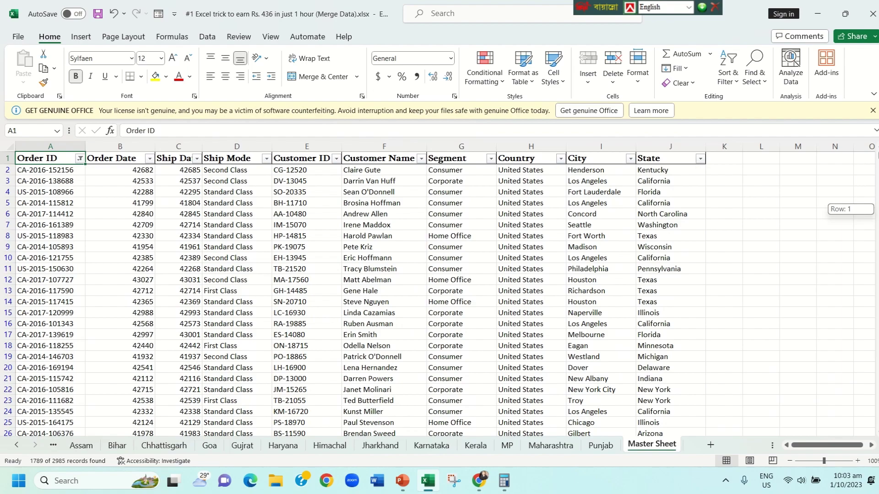
mouse_move(876, 154)
left_mouse_down()
mouse_move(872, 404)
mouse_move(877, 156)
left_mouse_up()
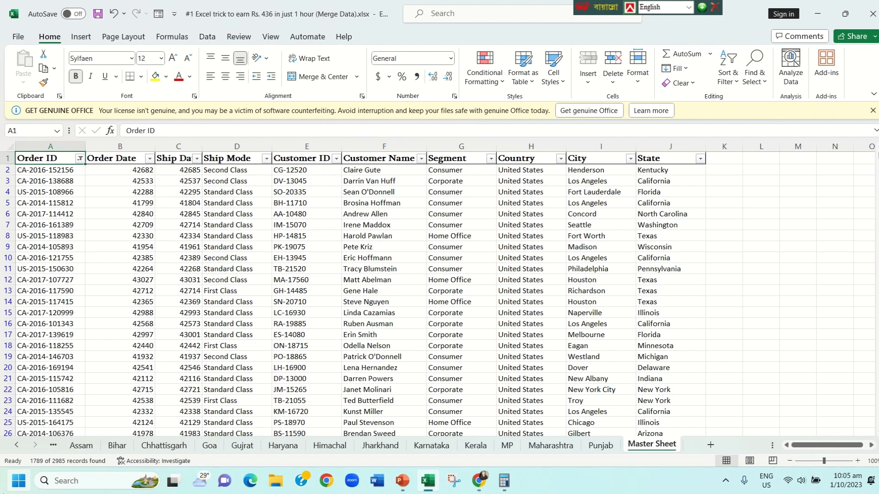
mouse_move(412, 9)
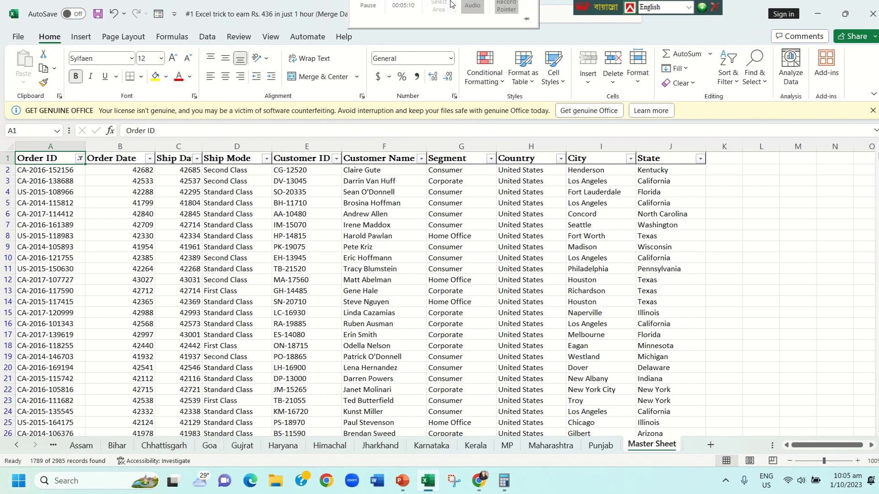